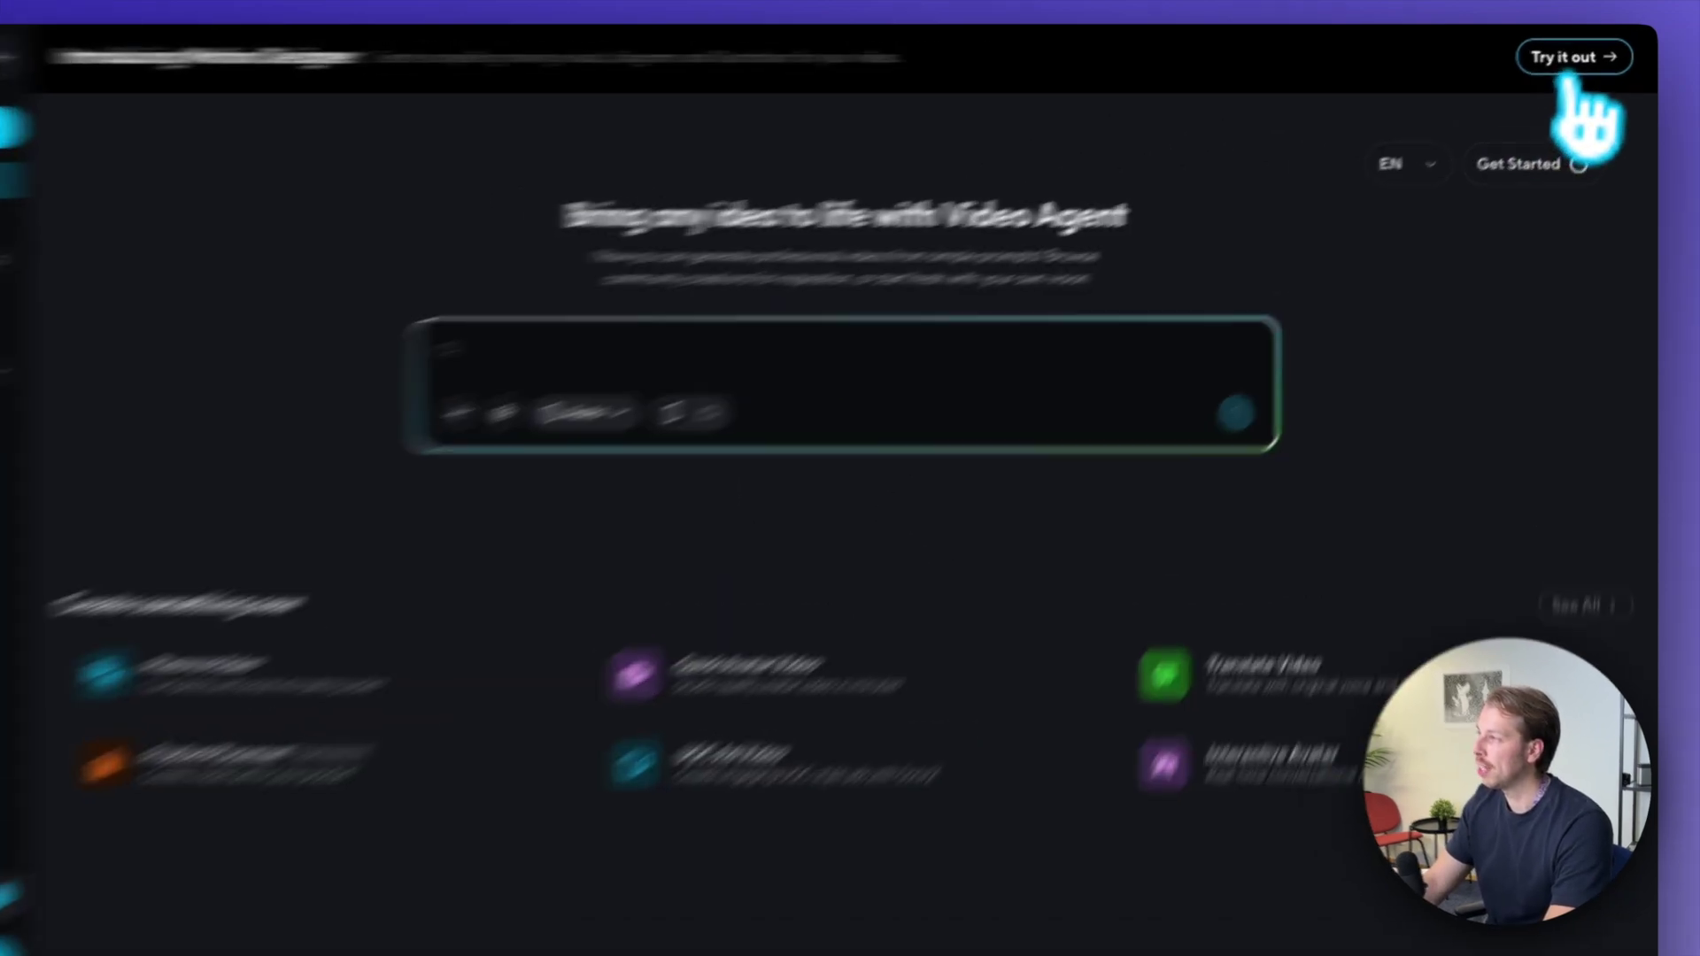
- Open HeyGen's Motion Designer, check Your designs, and return to Design Templates
{"action": "left_click", "coordinate": [1585, 51]}
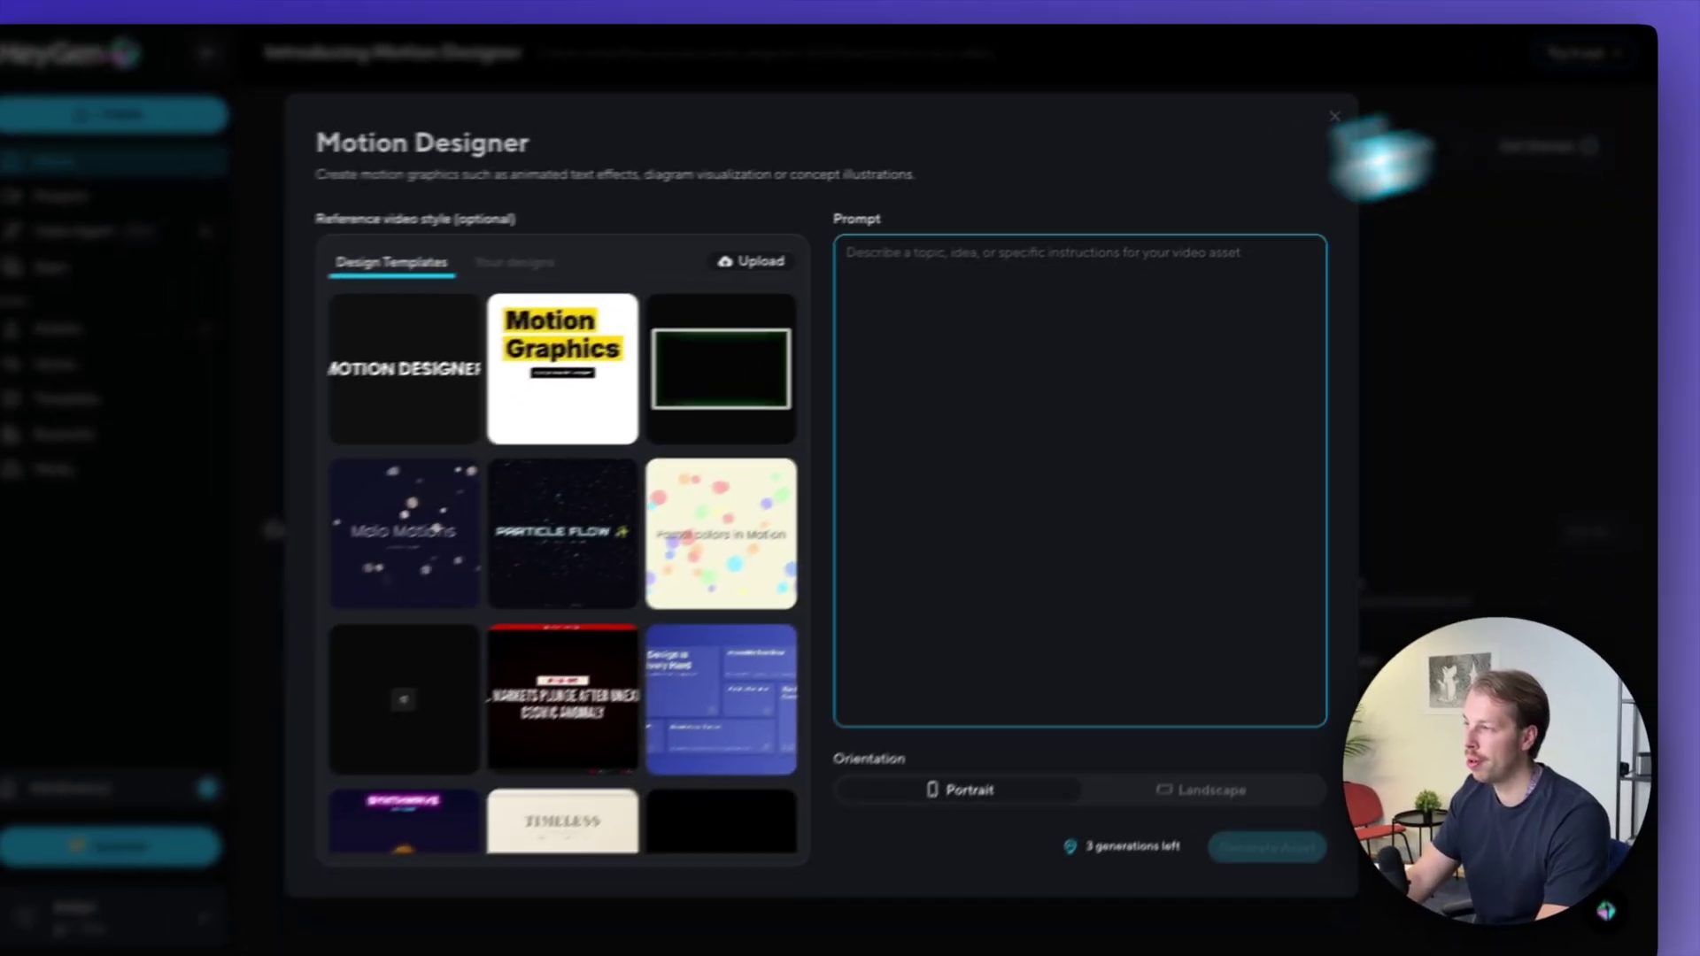
{"action": "scroll", "coordinate": [554, 514], "scroll_direction": "down", "scroll_amount": 4}
{"action": "scroll", "coordinate": [588, 493], "scroll_direction": "up", "scroll_amount": 4}
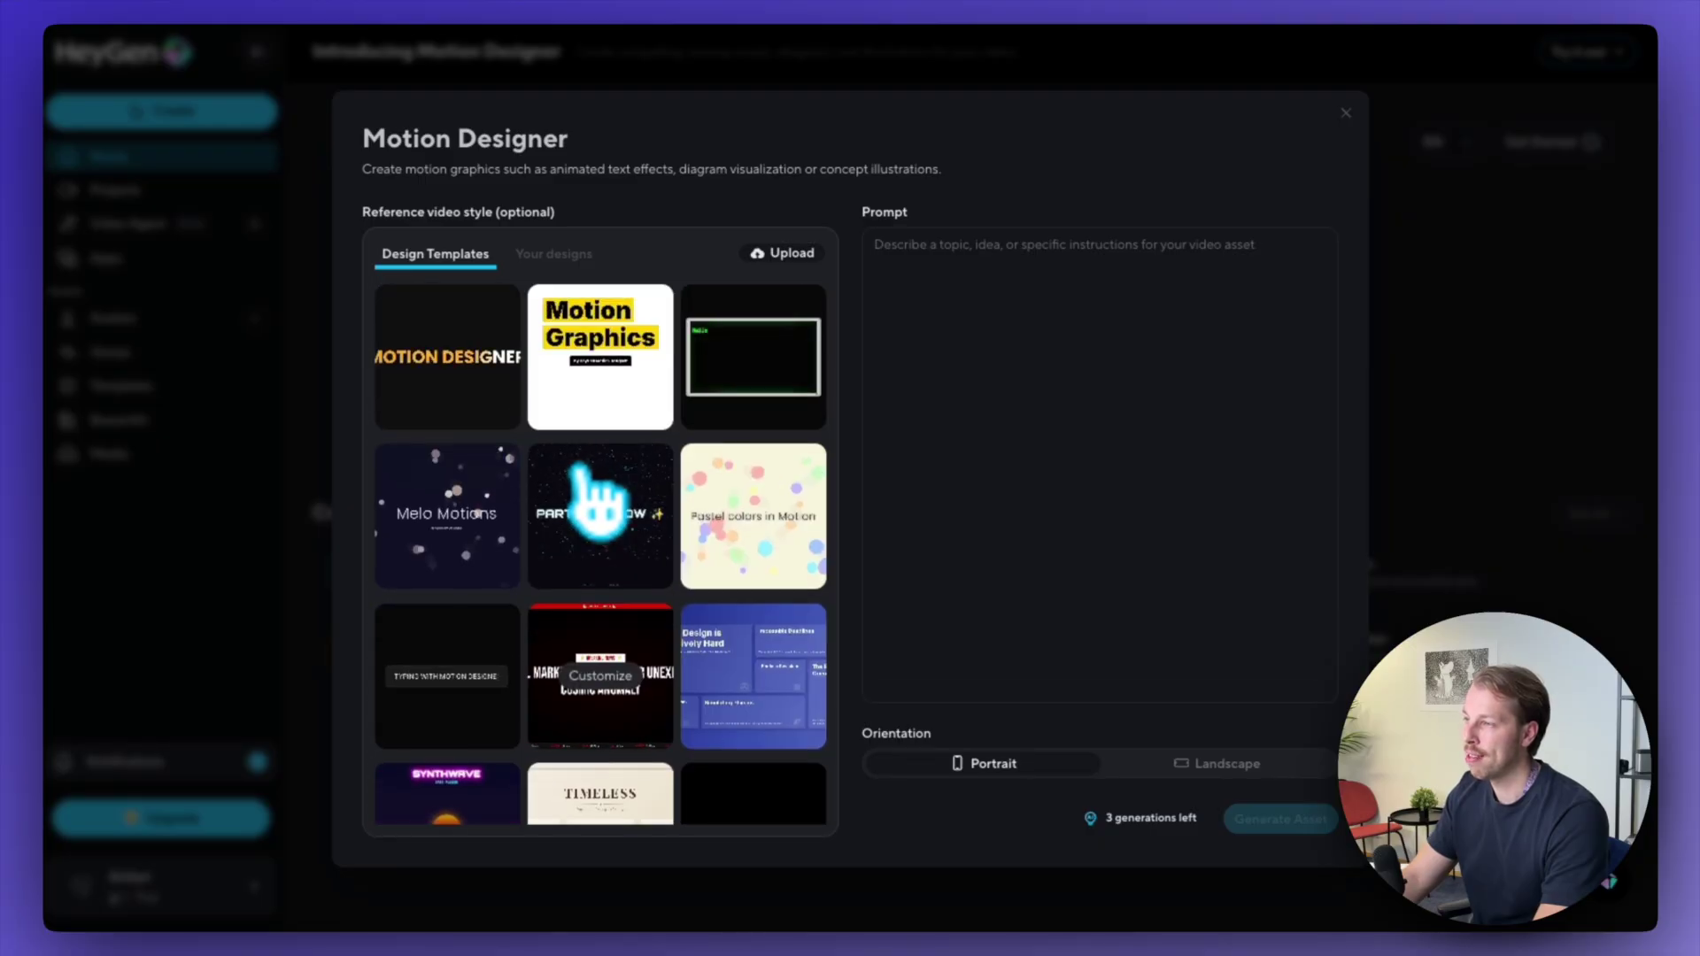
{"action": "left_click", "coordinate": [555, 254]}
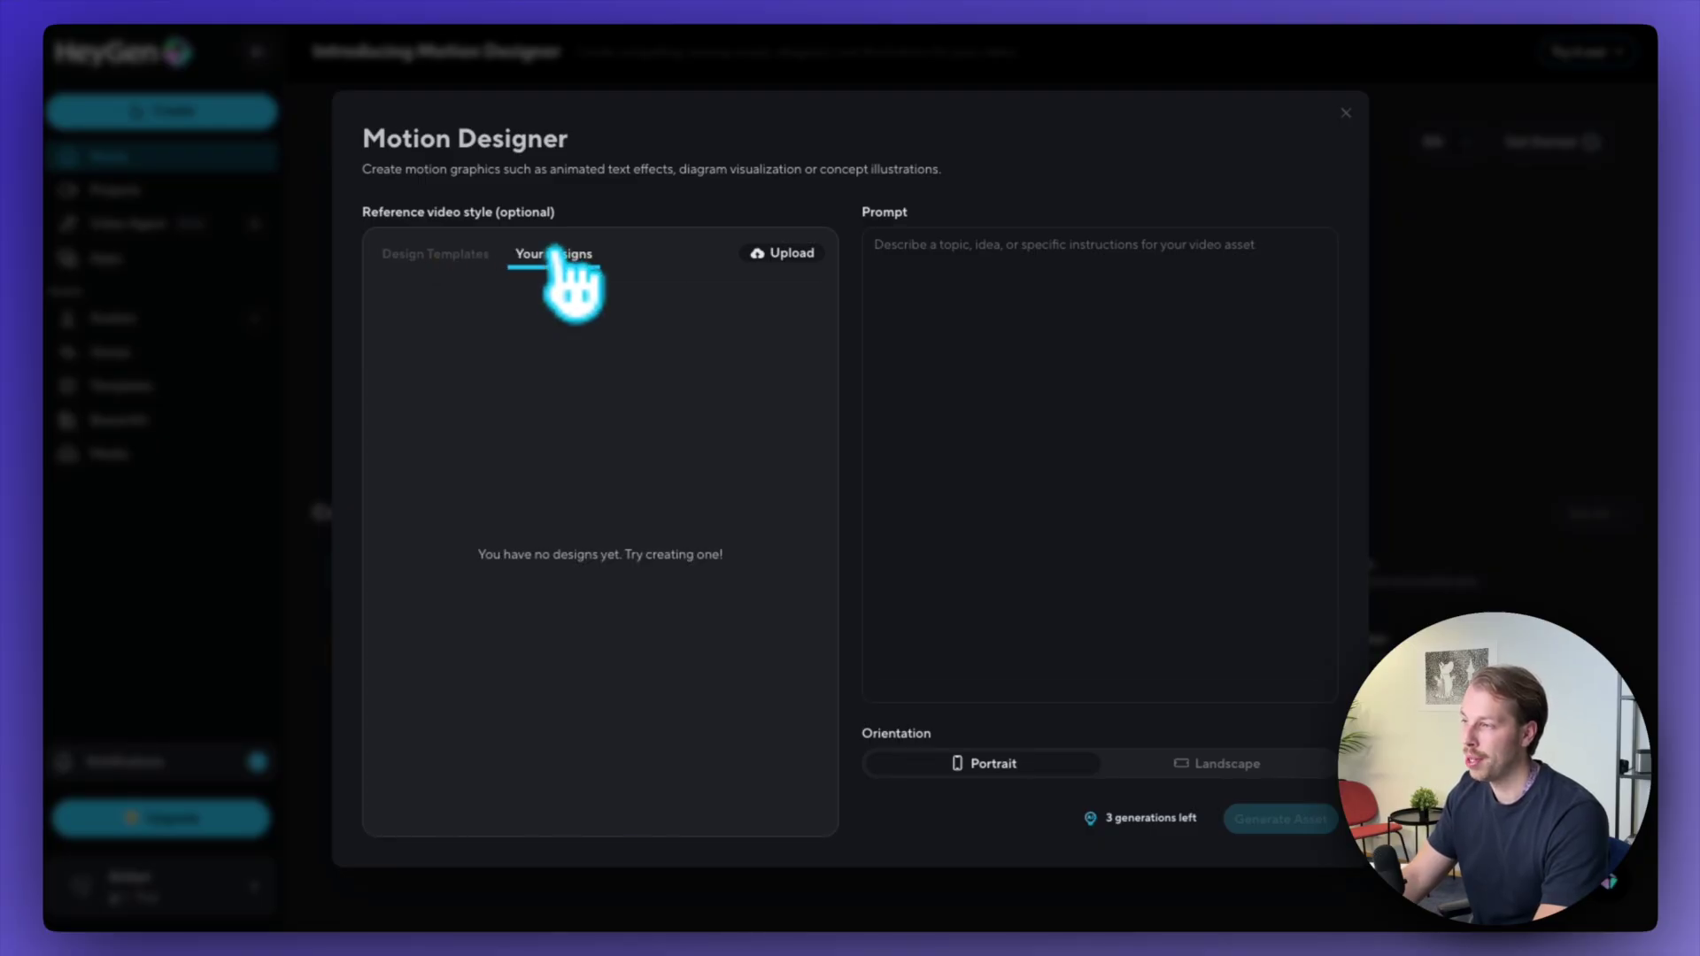
{"action": "left_click", "coordinate": [459, 259]}
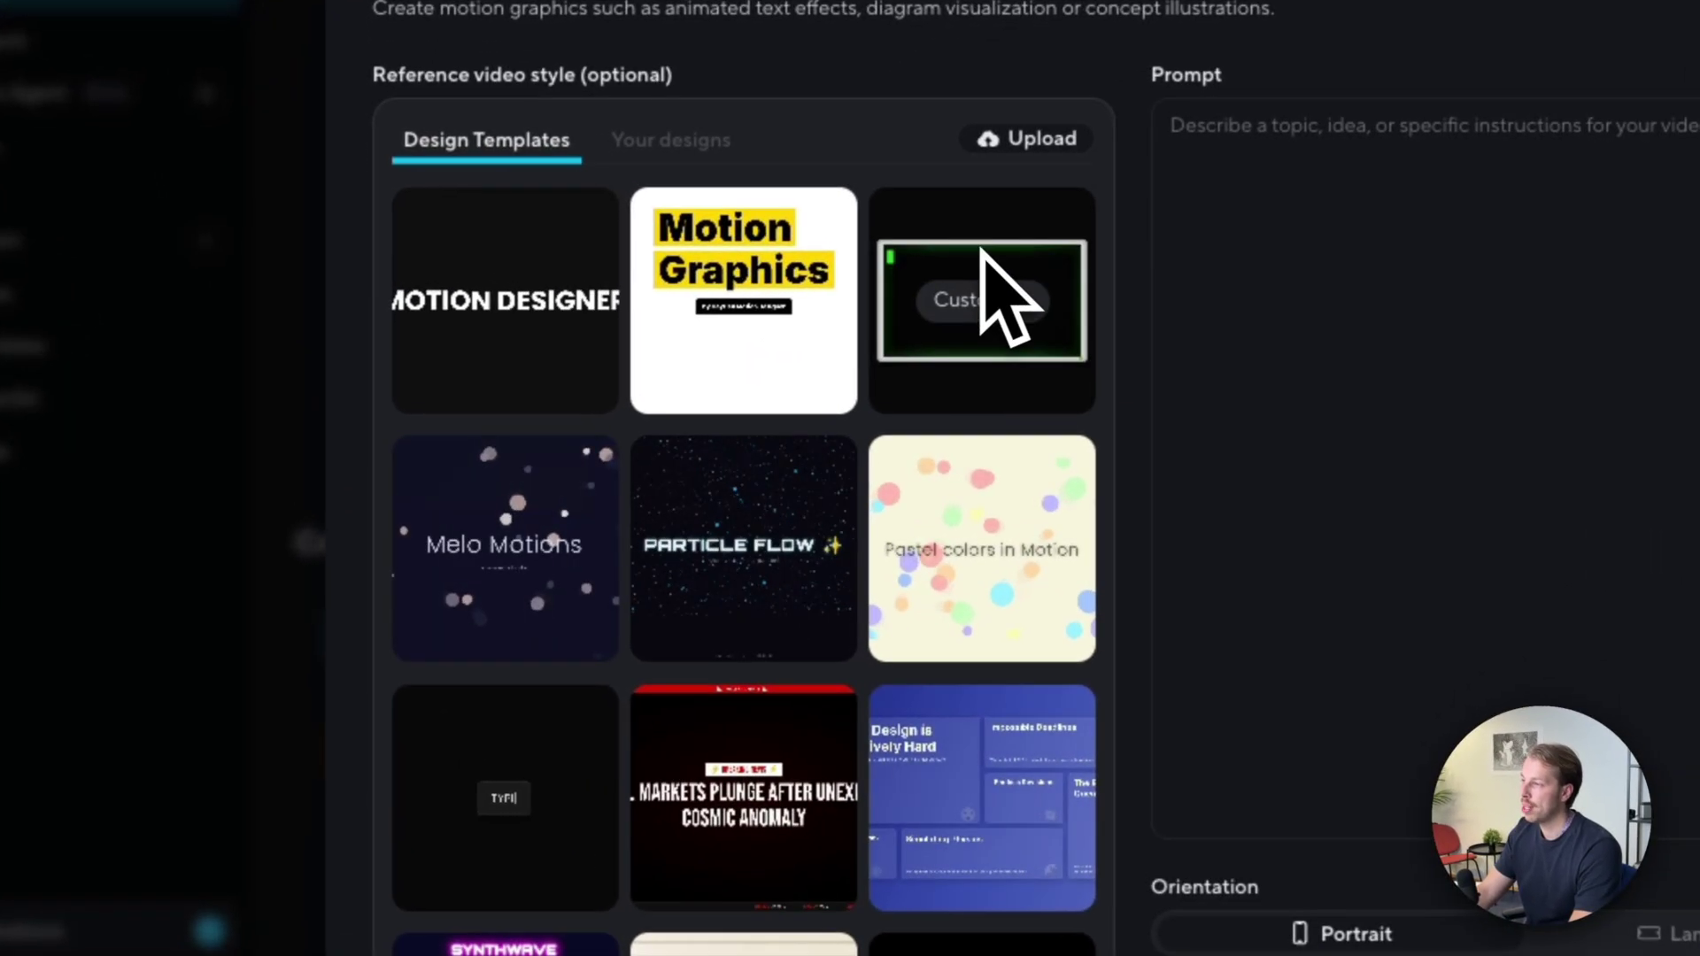
- Generate the Hello World terminal template with the prompt 'Welcome to codingem.com to learn about software development'
{"action": "left_click", "coordinate": [987, 283]}
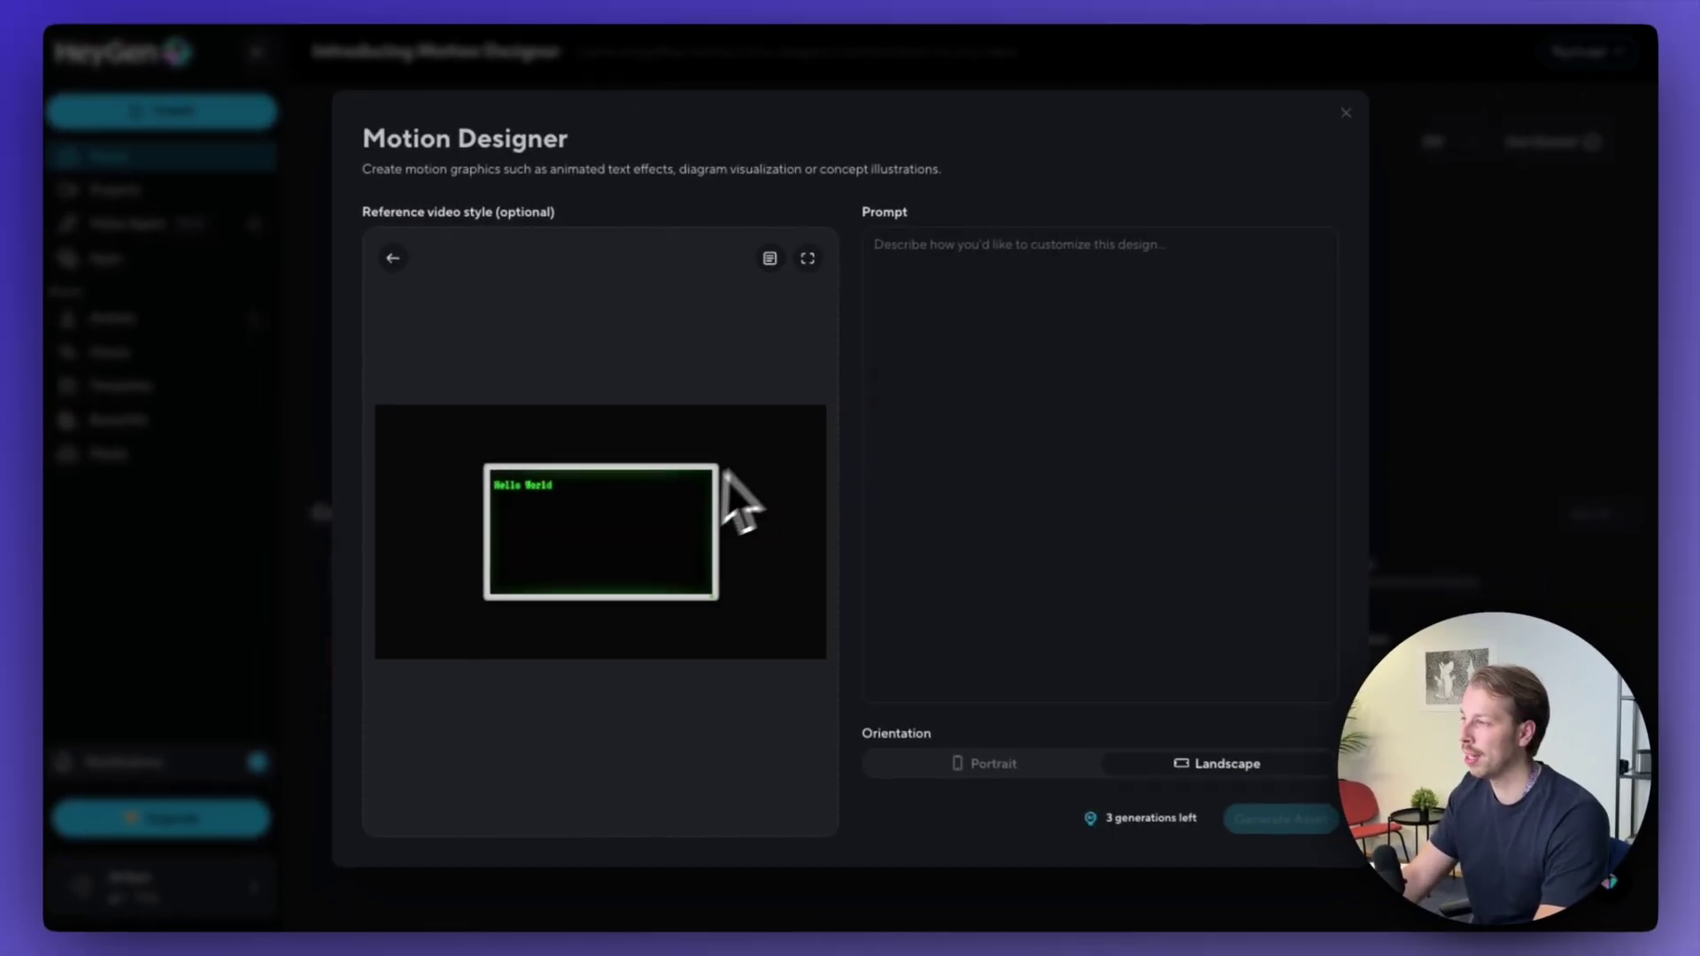
{"action": "left_click", "coordinate": [1016, 284]}
{"action": "type", "text": "Welcome to "}
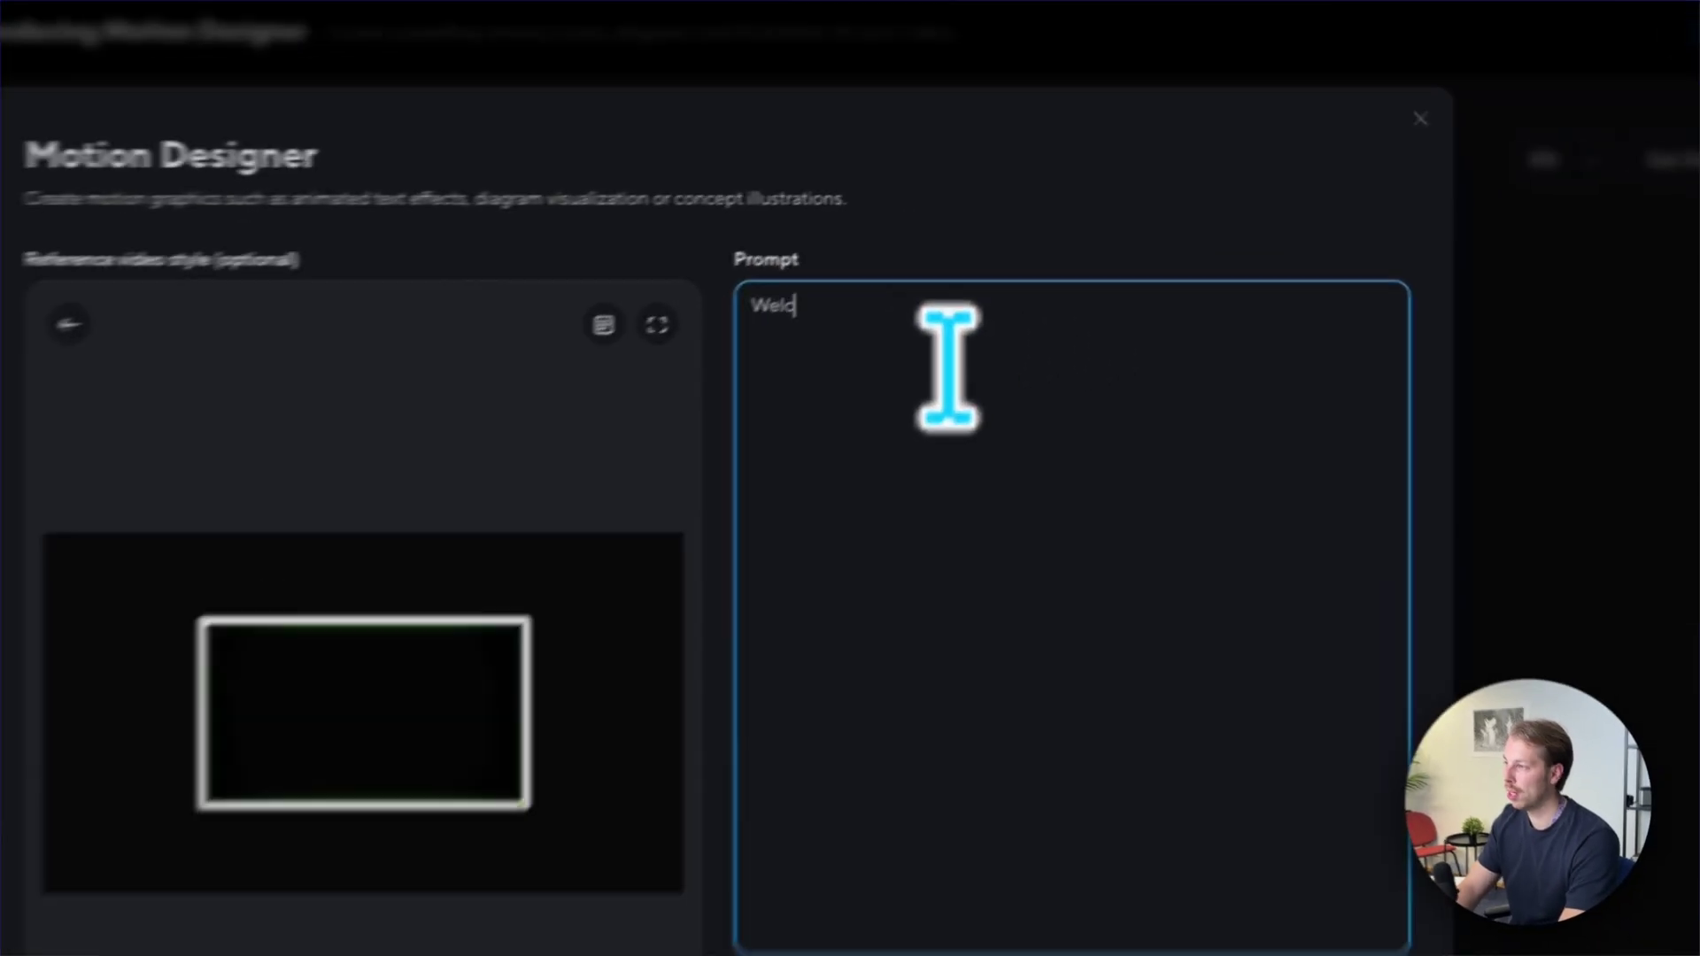
{"action": "type", "text": "codingem.com to "}
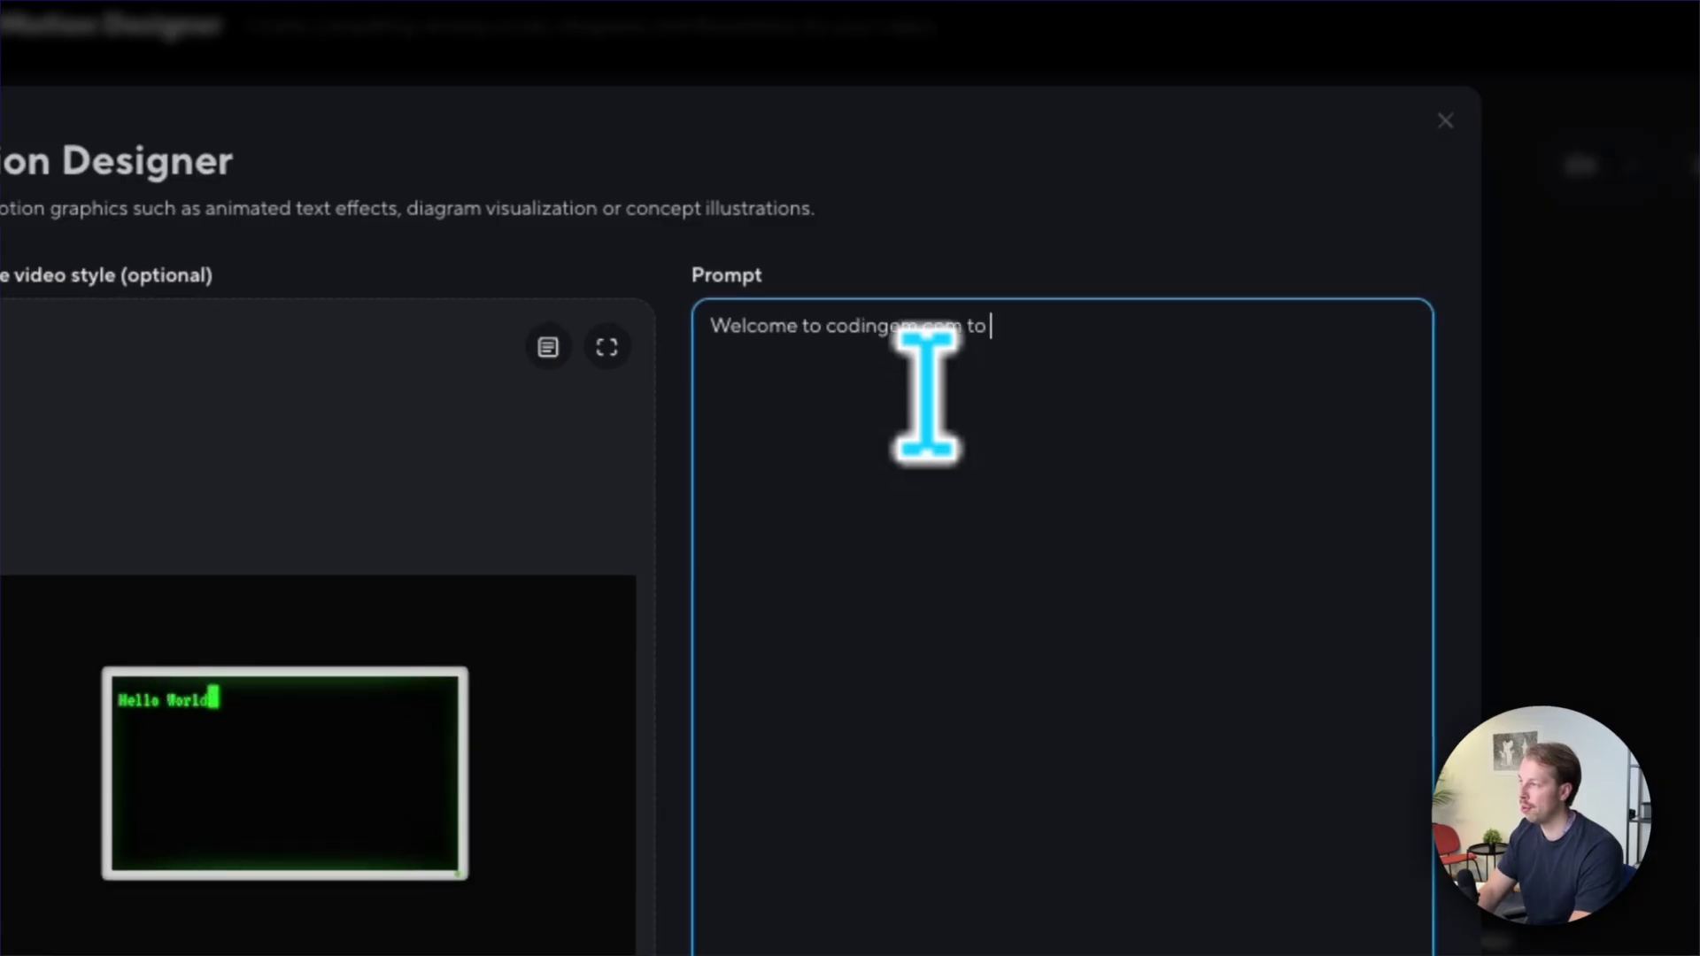
{"action": "type", "text": "learn about software development"}
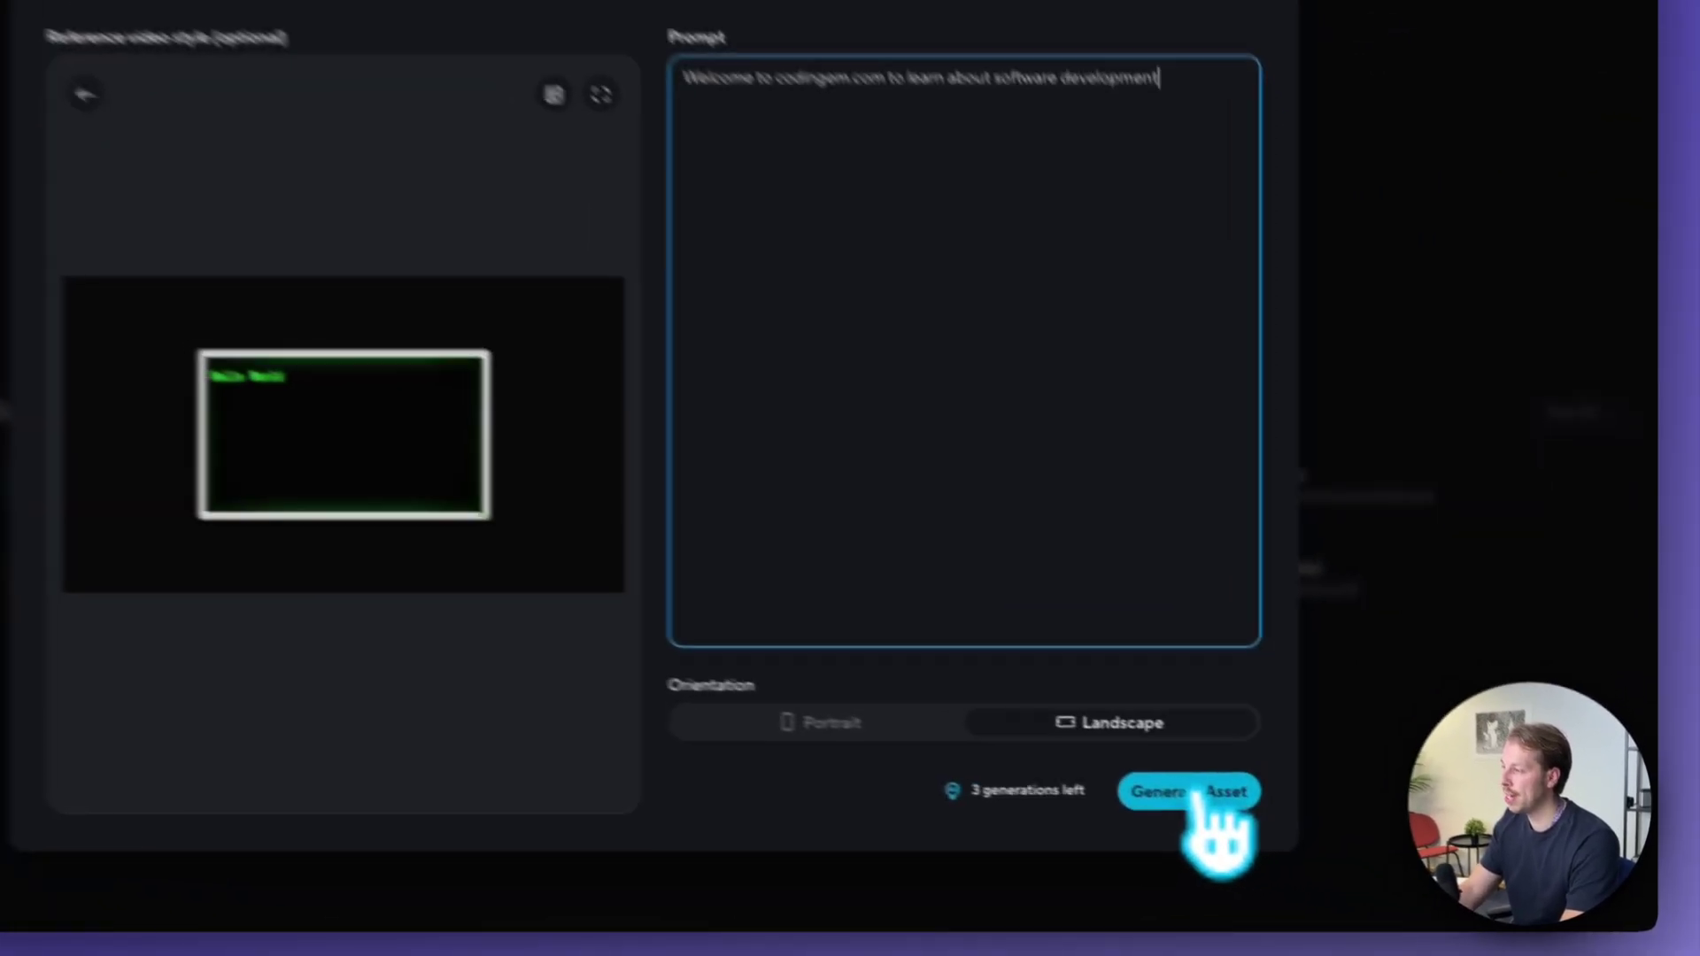
{"action": "left_click", "coordinate": [1196, 793]}
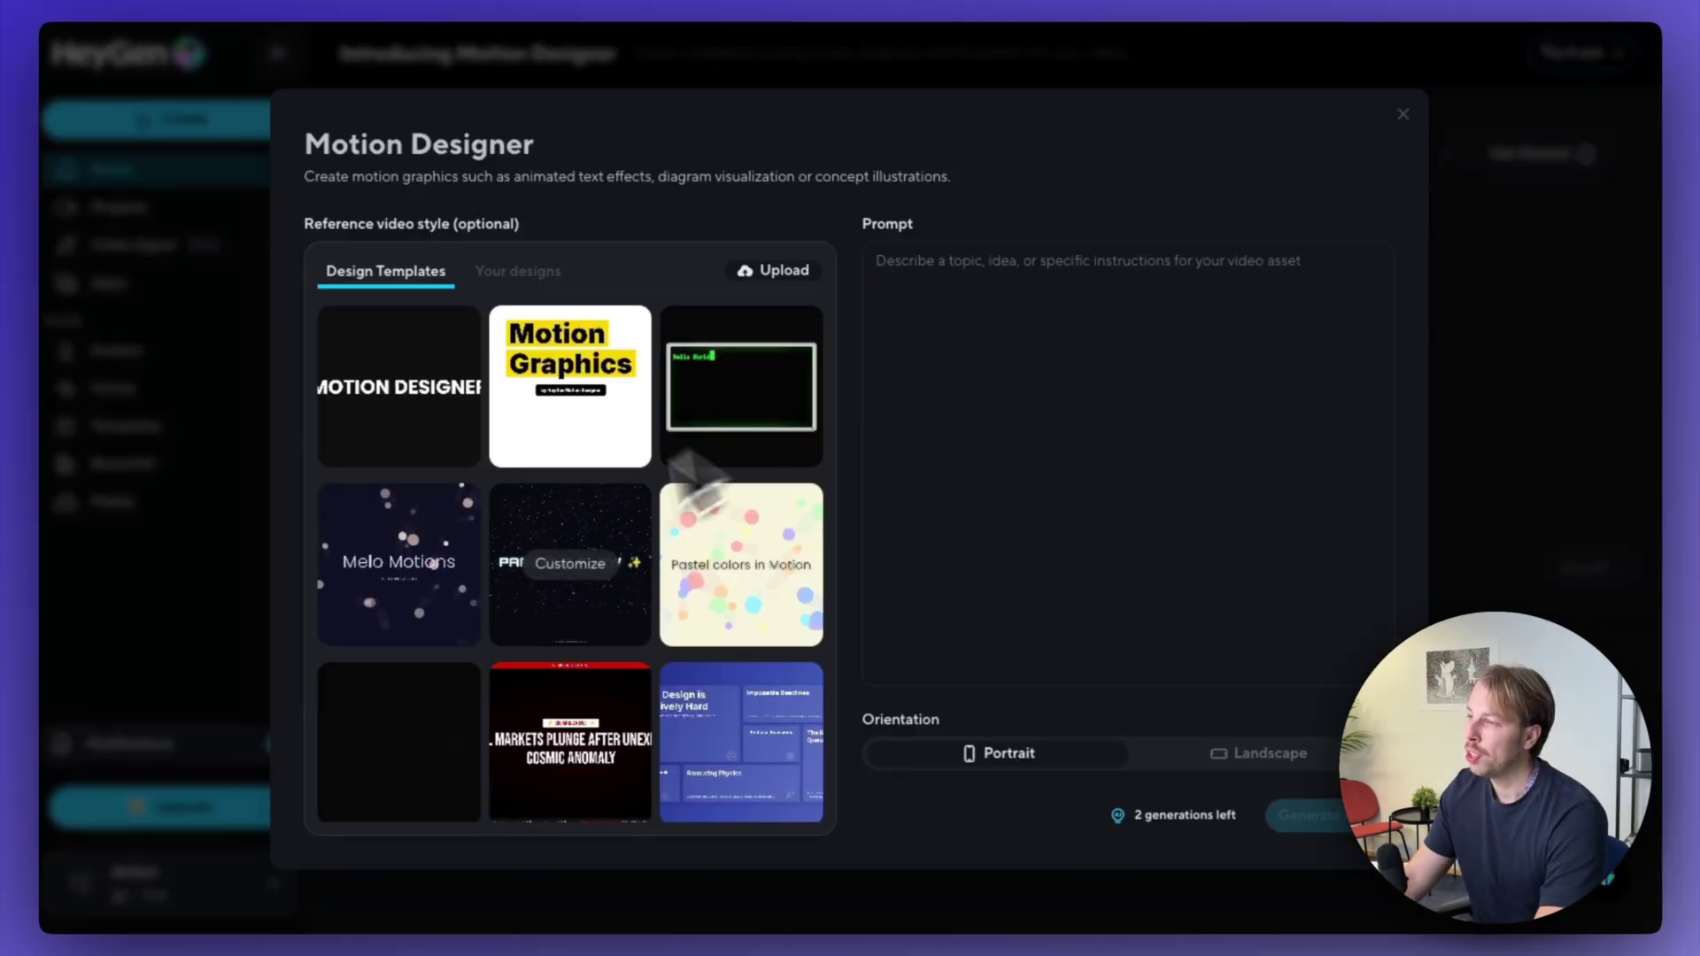
- Watch the generated green terminal animation, then return to Motion Designer's Design Templates, with 2 generations left
{"action": "scroll", "coordinate": [567, 567], "scroll_direction": "down", "scroll_amount": 5}
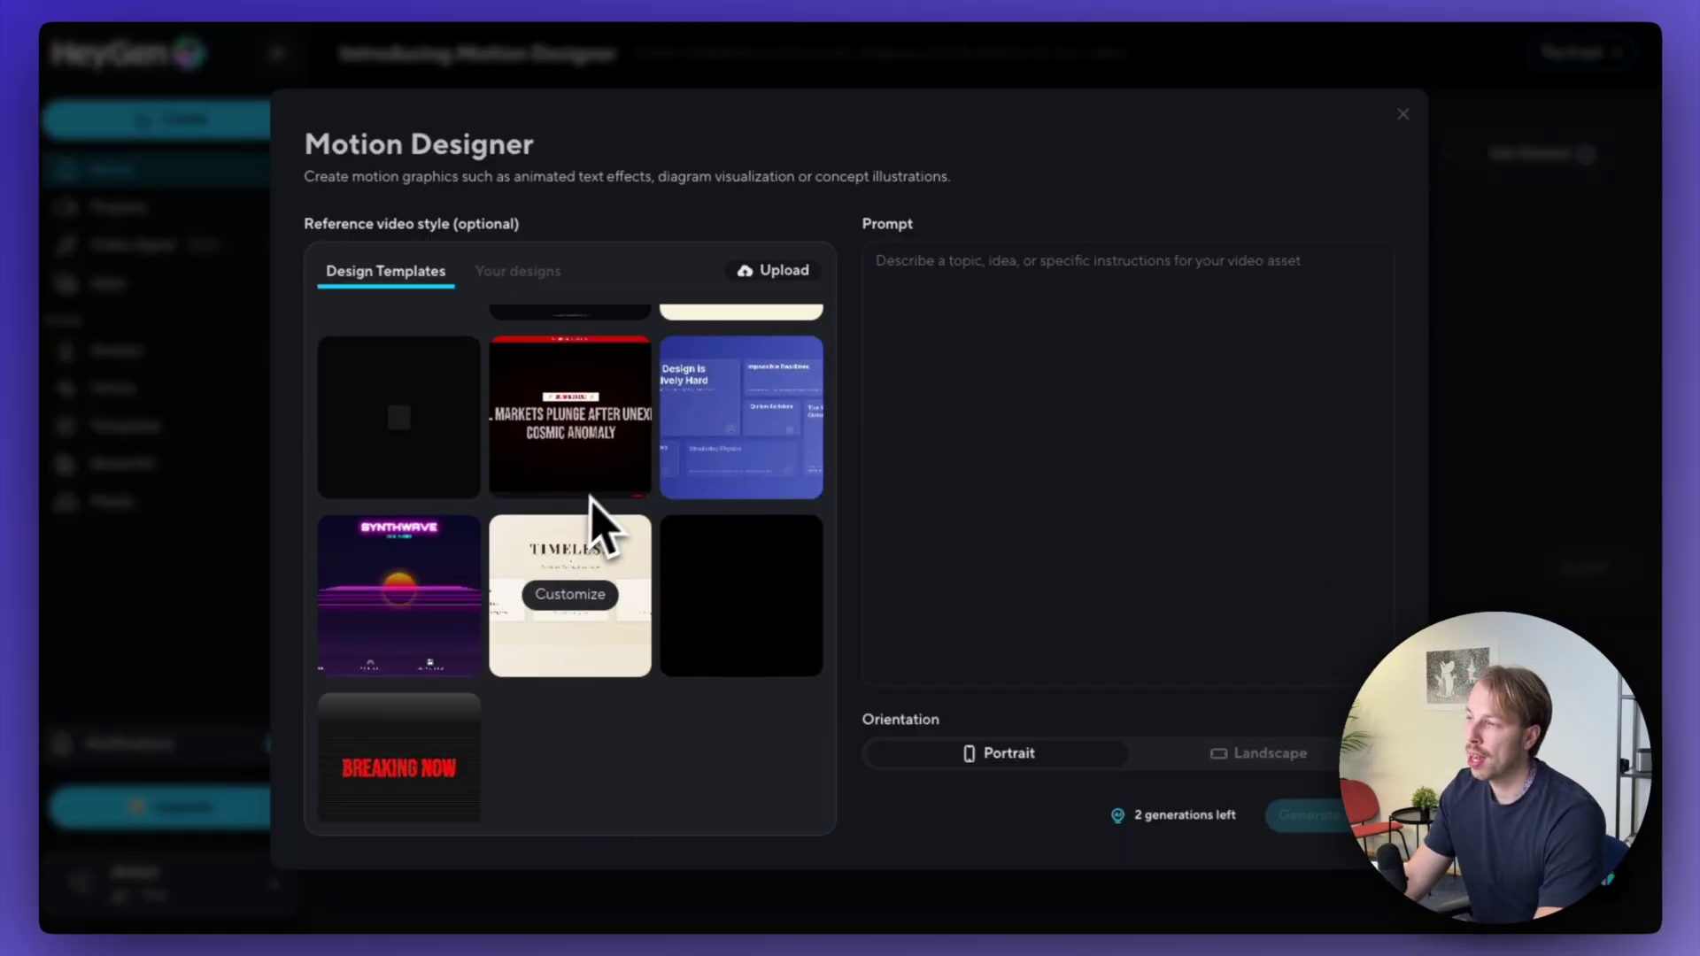
- Show the Future Forward input.jpg image, then play and close the recording of its globe animation
{"action": "scroll", "coordinate": [607, 527], "scroll_direction": "up", "scroll_amount": 5}
{"action": "left_click", "coordinate": [925, 359]}
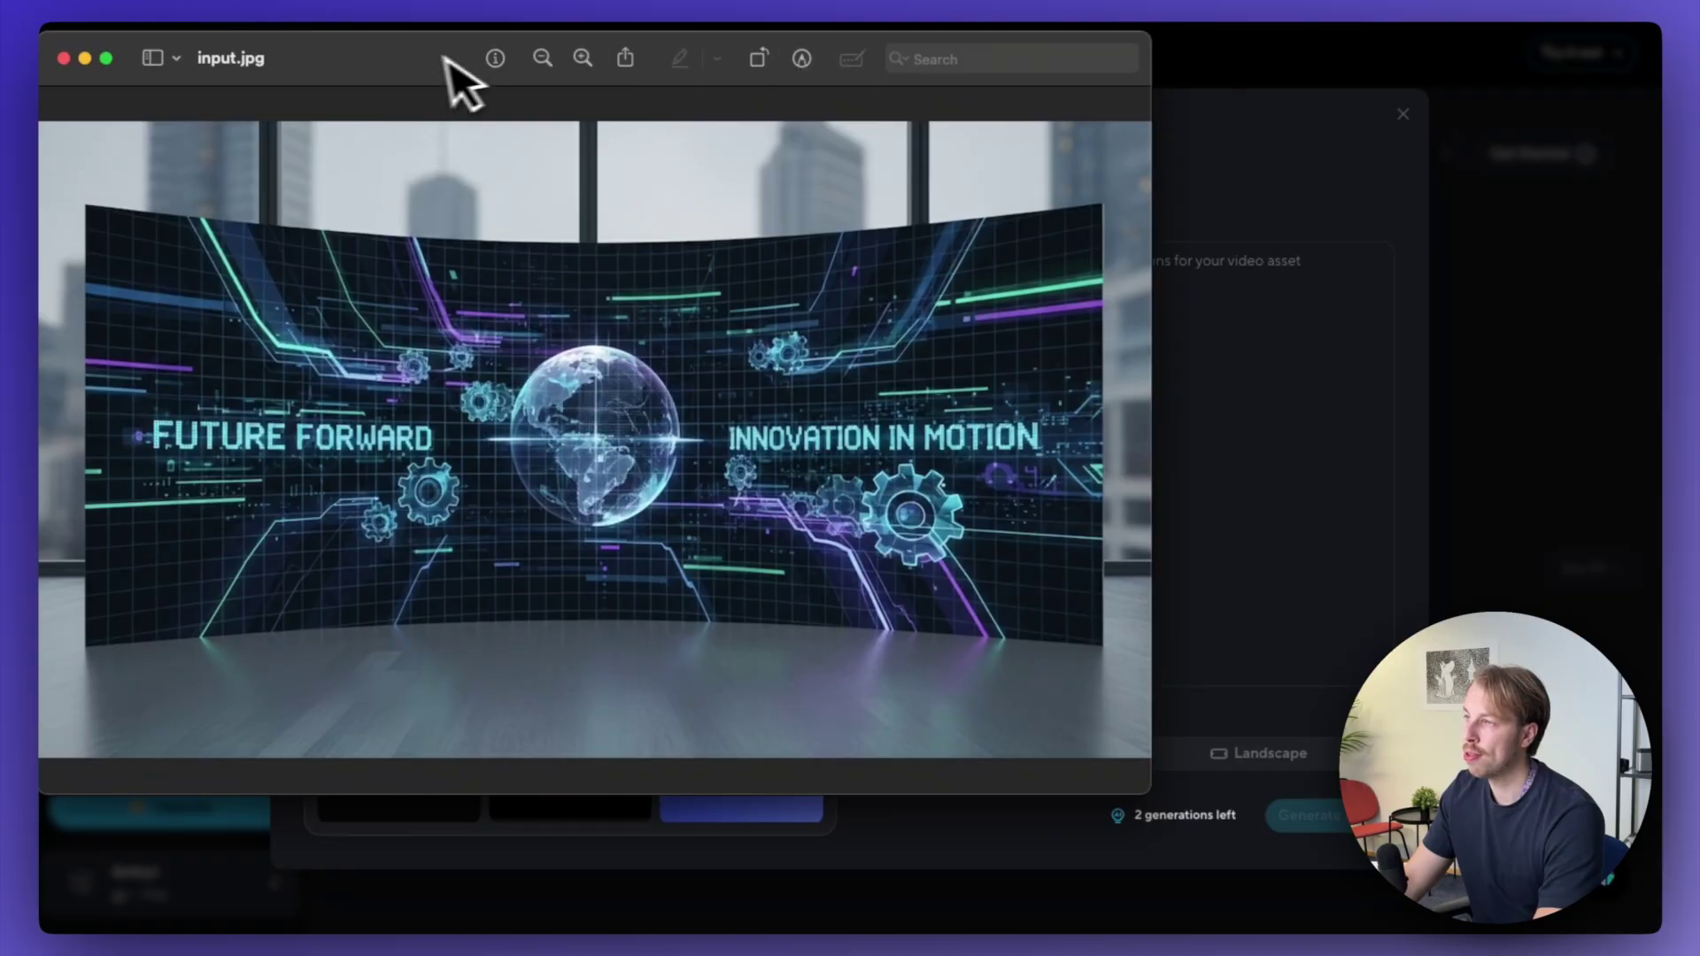
{"action": "left_click_drag", "start_coordinate": [445, 55], "coordinate": [481, 72]}
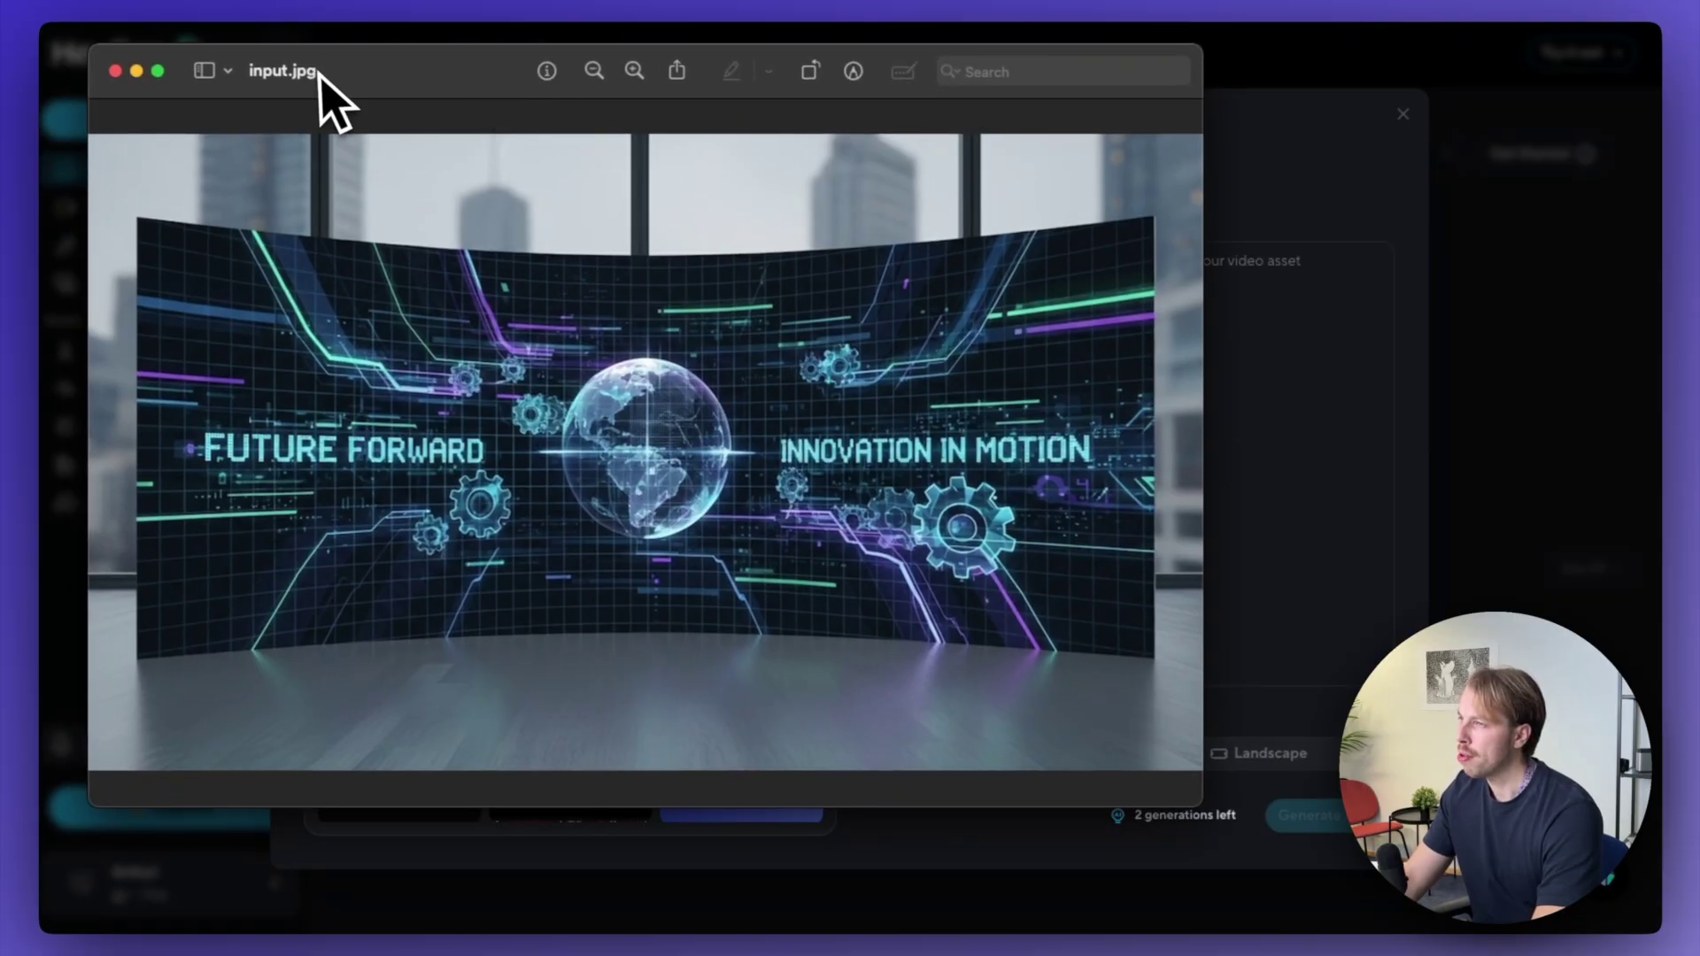
{"action": "left_click_drag", "start_coordinate": [319, 73], "coordinate": [300, 76]}
{"action": "left_click", "coordinate": [98, 74]}
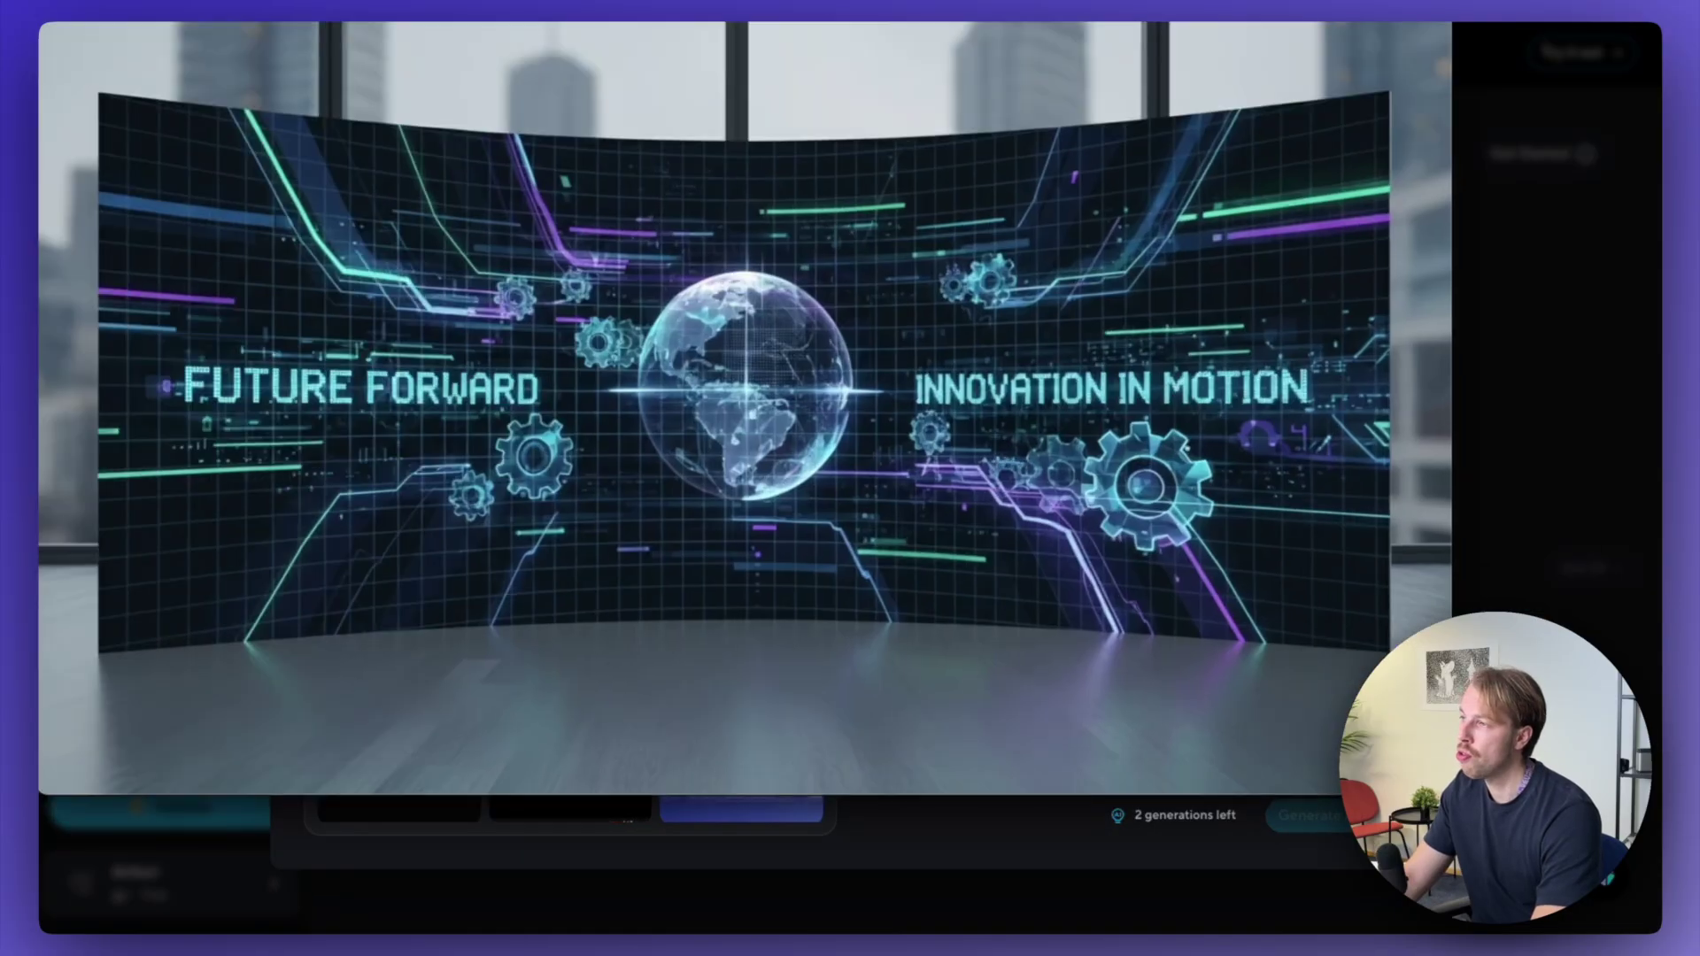
{"action": "left_click_drag", "start_coordinate": [479, 9], "coordinate": [510, 45]}
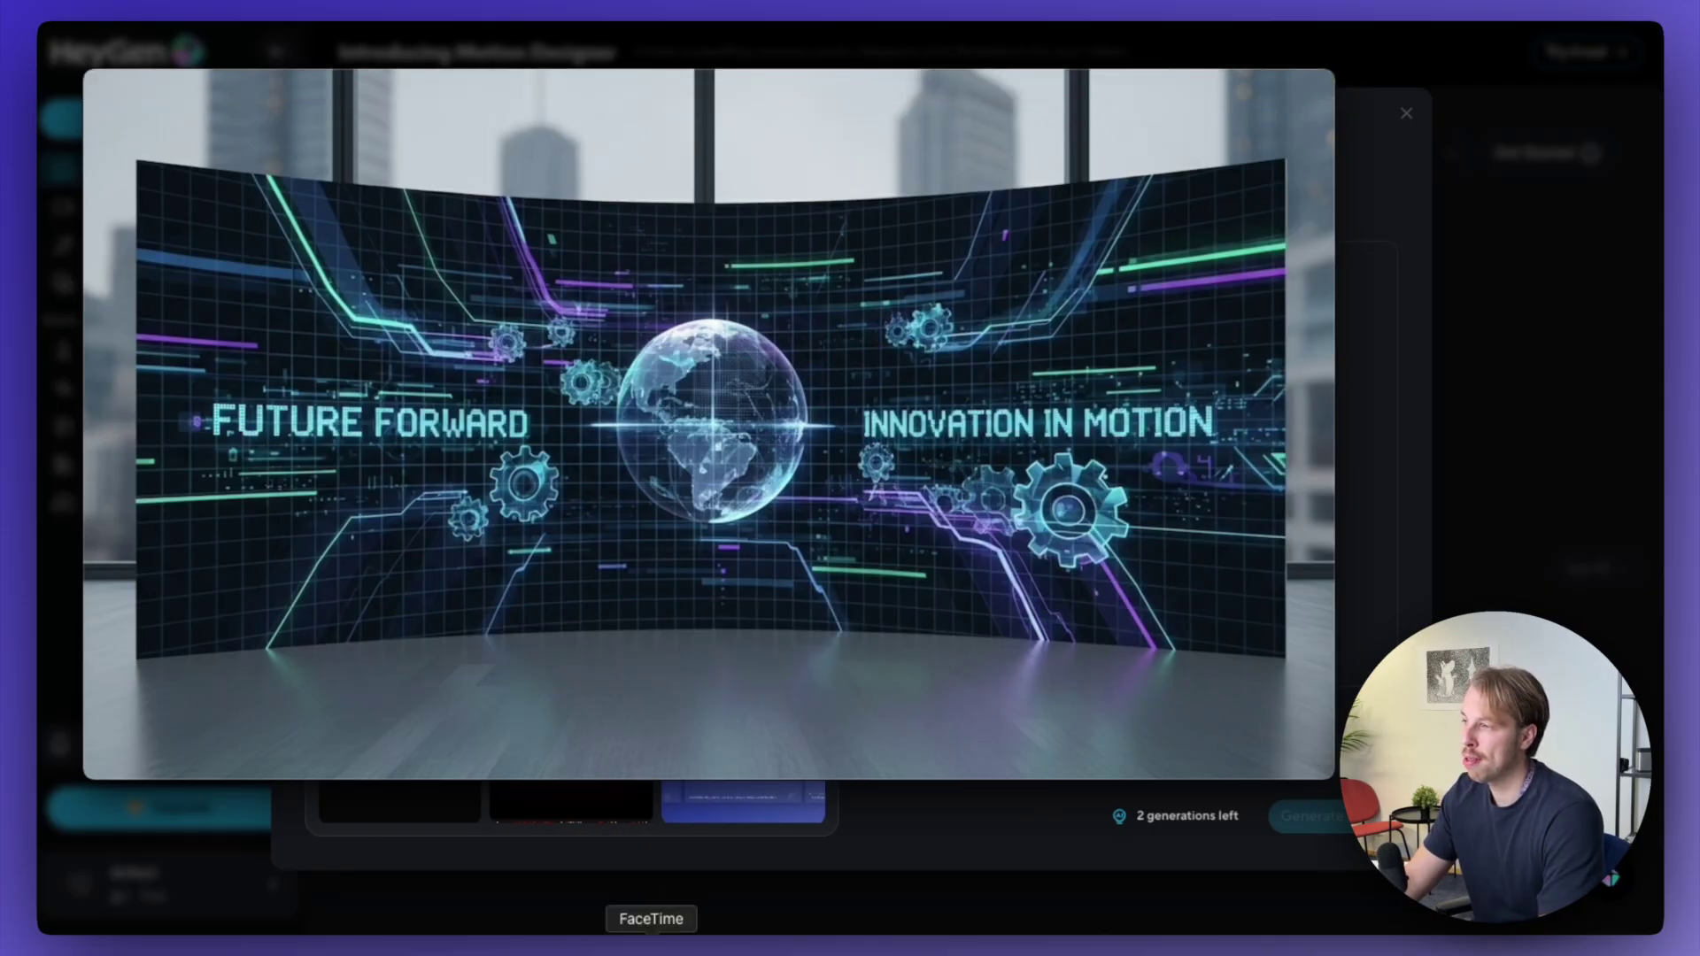
{"action": "mouse_move", "coordinate": [783, 545]}
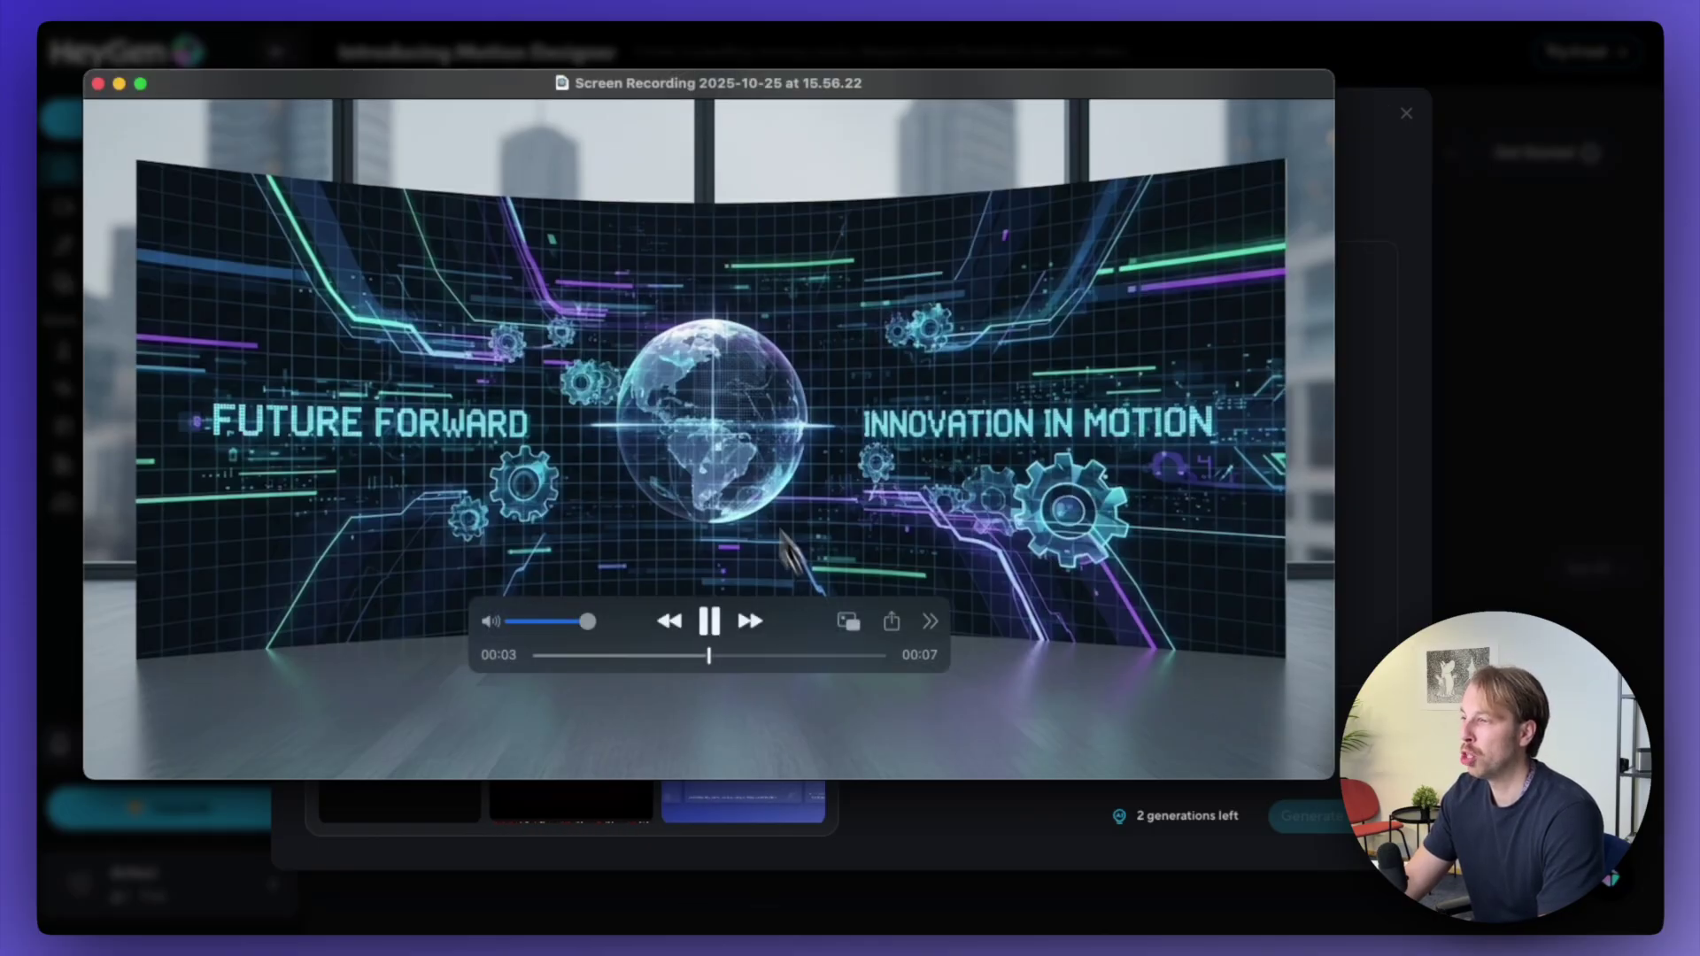
{"action": "left_click", "coordinate": [100, 83]}
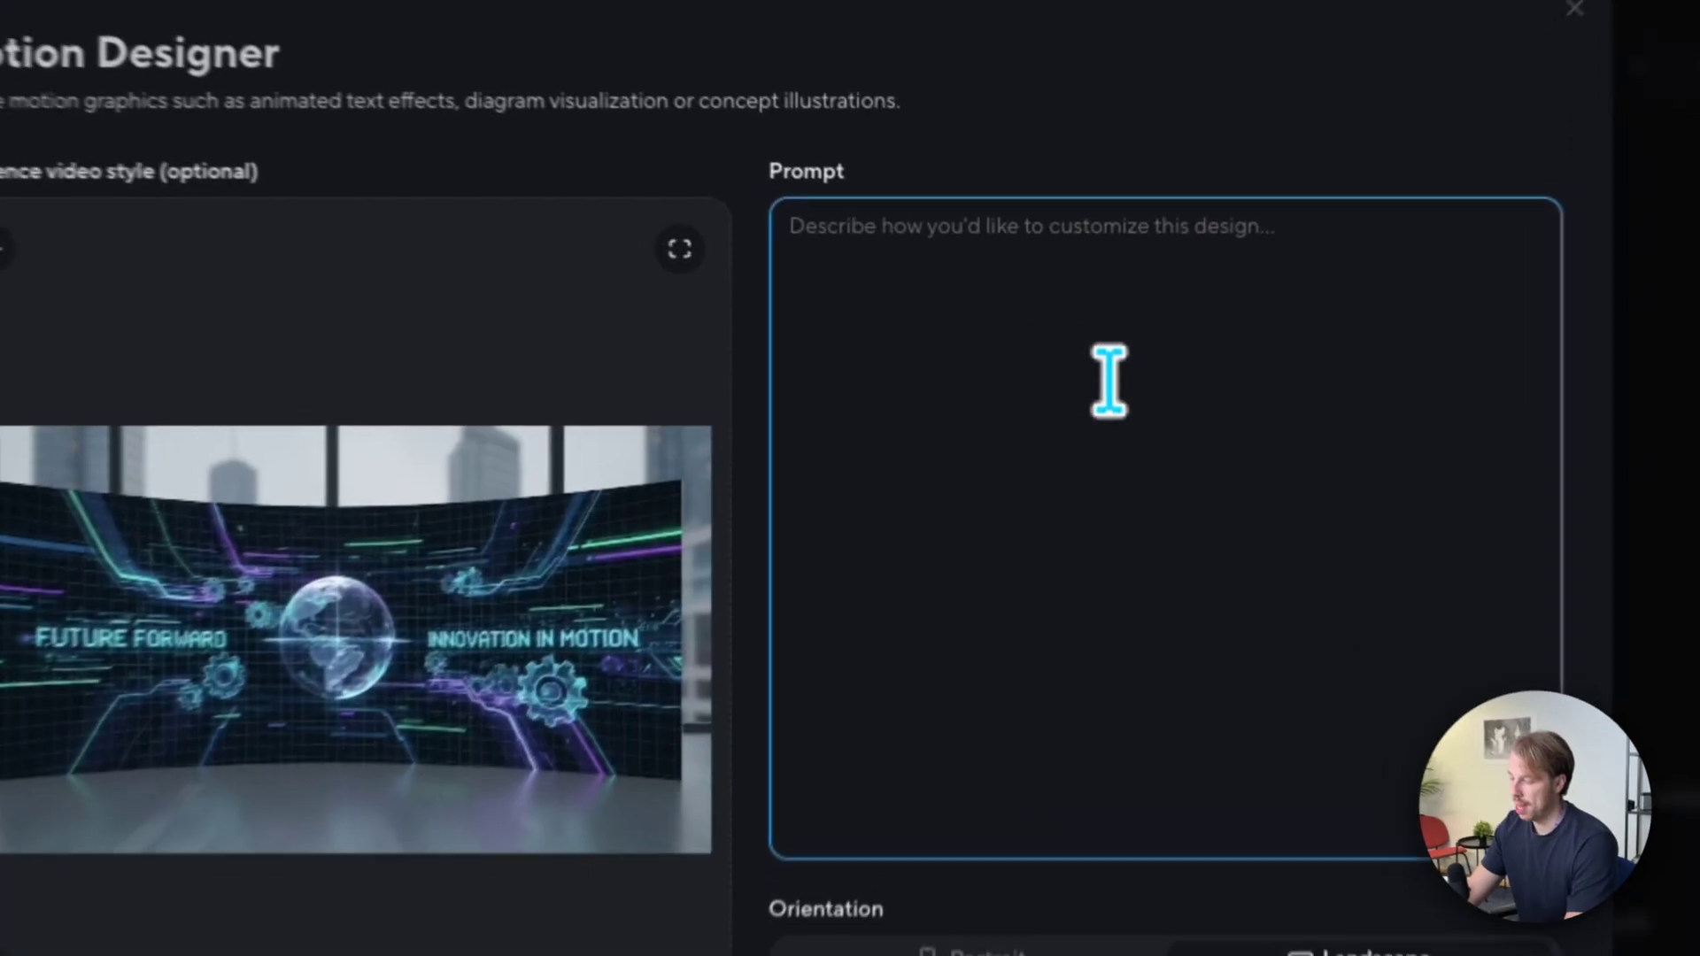
- Paste the detailed 10-second Future Forward globe animation prompt beside the uploaded image and submit it
{"action": "type", "text": "Create a 10-second motion graphic animation using this image as the base background. Animate the glowing grid lines and circuit paths so they pulse and move with smooth energy. Make the globe in the center slowly rotate with a subtle 3D depth effect and glowing highlights. Add soft particle motion or light streaks flowing across the screen for a sense of motion and innovation. The text \"FUTURE FORWARD\" and \"INNOVATION IN MOTION\" should appear with a digital glitch-in or type-on effect, then gently pulse with light. Maintain the futuristic neon color palette — cyan, purple, and blue tones. Use smooth camera motion (a slow zoom or pan) to make the scene feel immersive and alive. Output as an MP4 motion graphic video."}
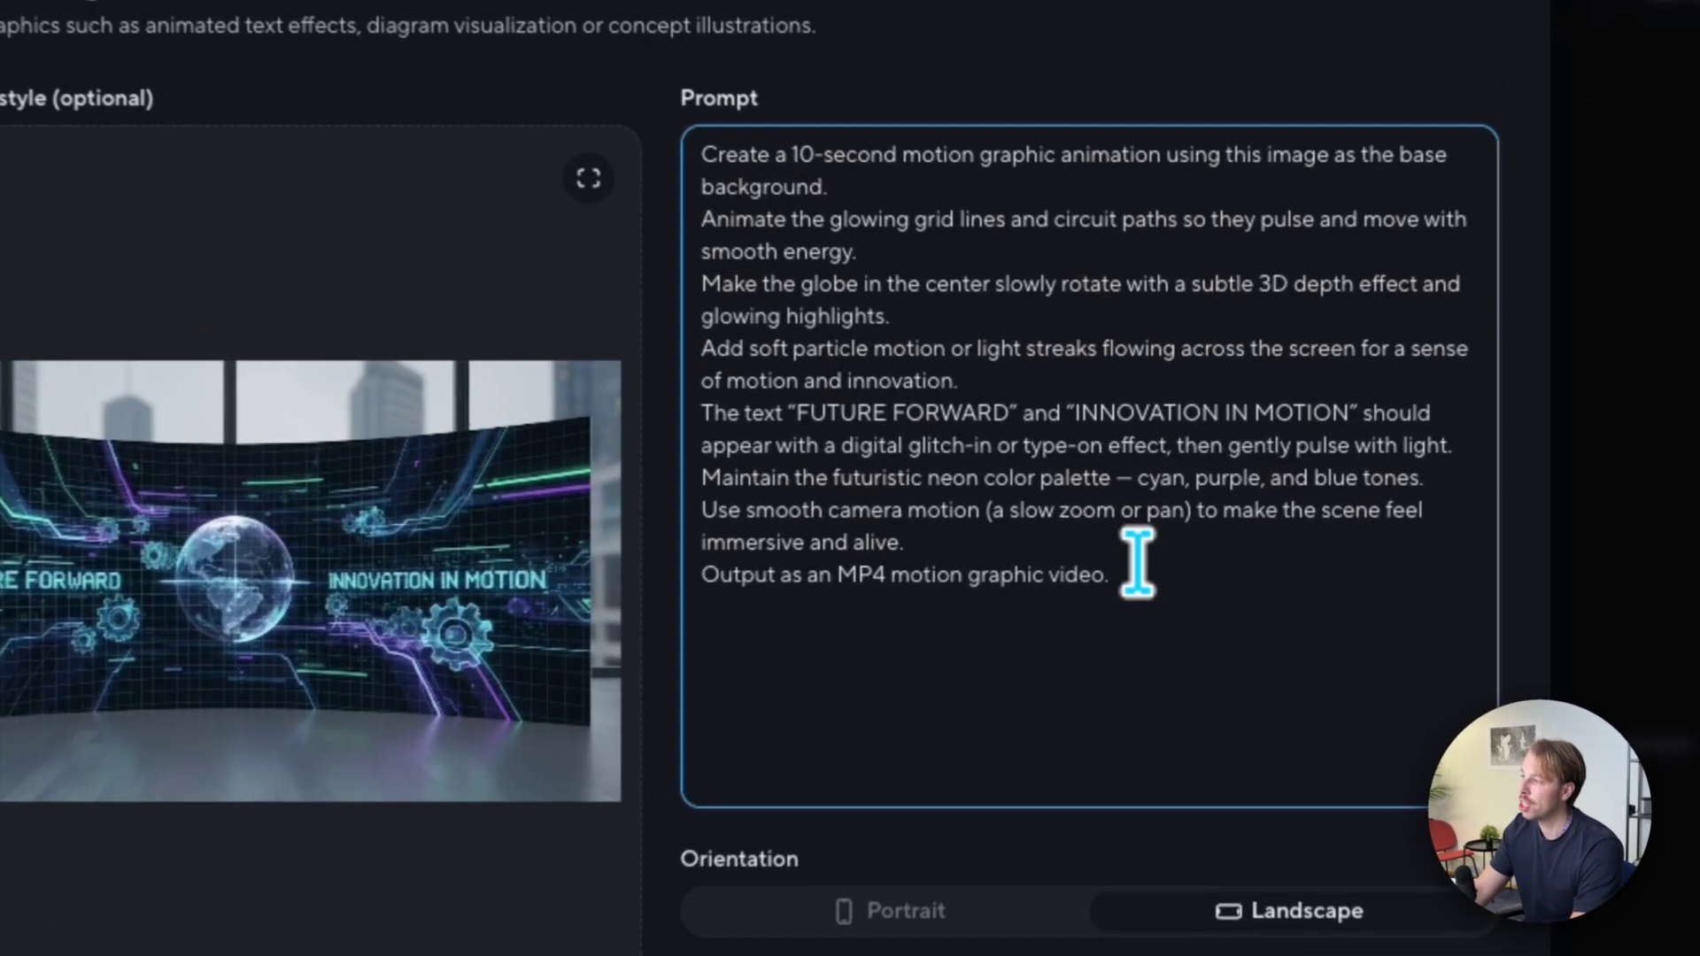
{"action": "left_click_drag", "start_coordinate": [1160, 570], "coordinate": [888, 265]}
{"action": "left_click", "coordinate": [709, 157]}
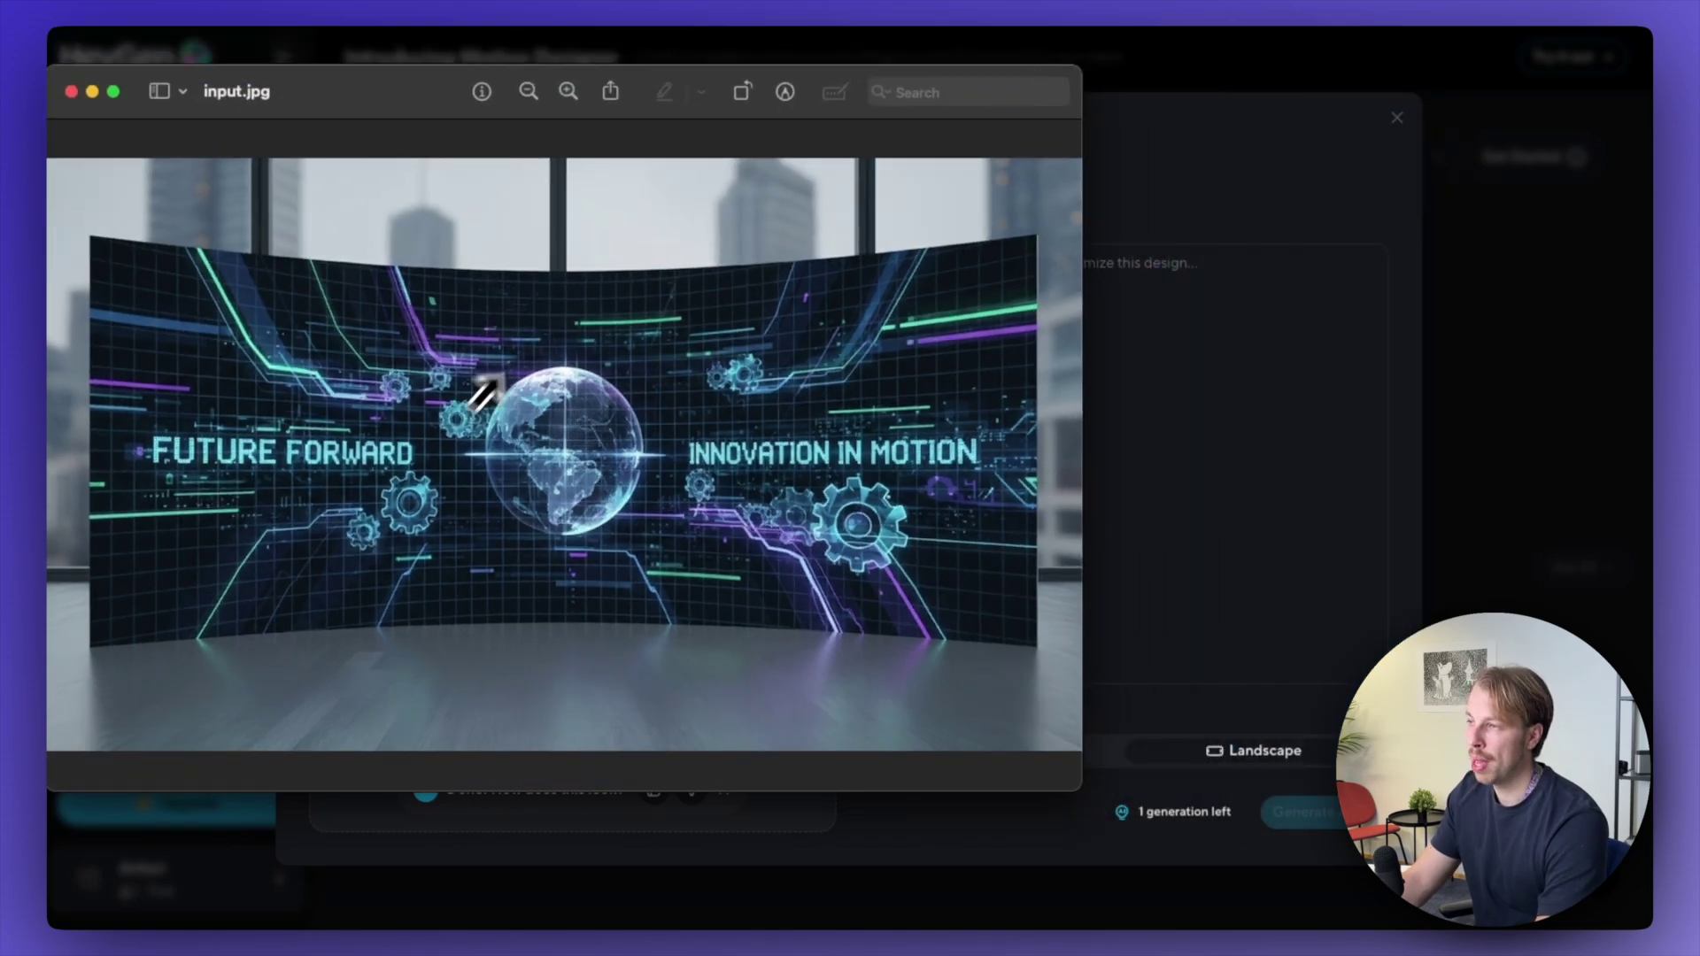
- Close the input.jpg image, then watch and close the downloaded terminal motion-design MP4
{"action": "left_click", "coordinate": [71, 91]}
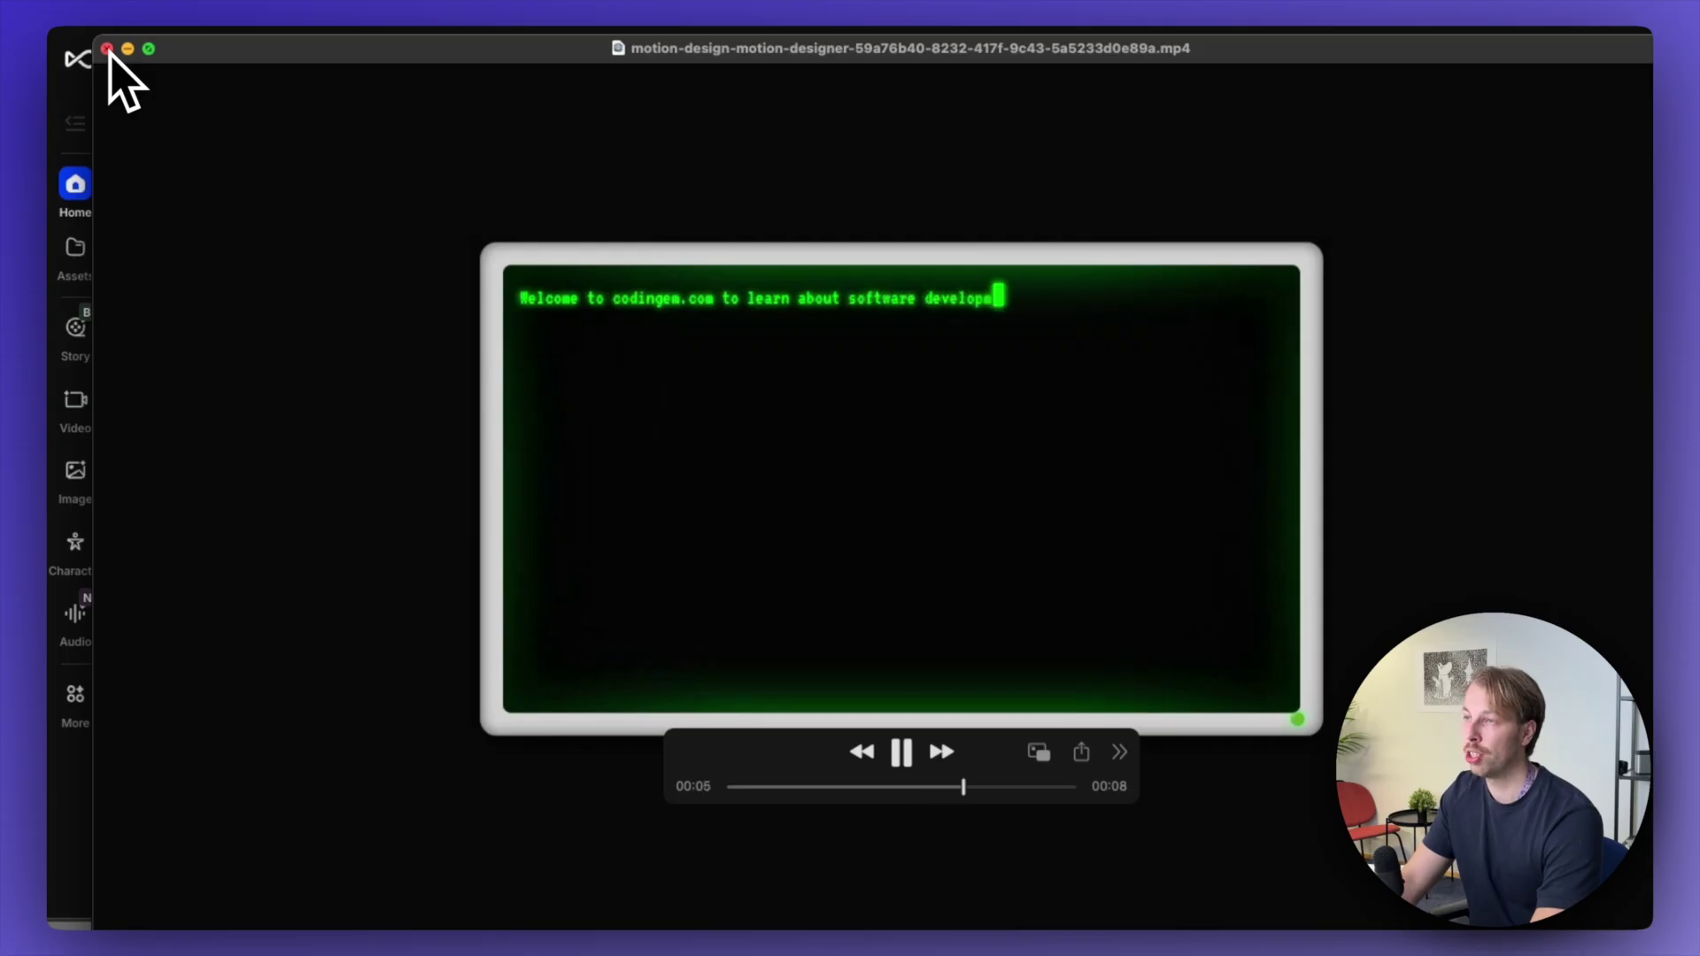
{"action": "left_click", "coordinate": [107, 48]}
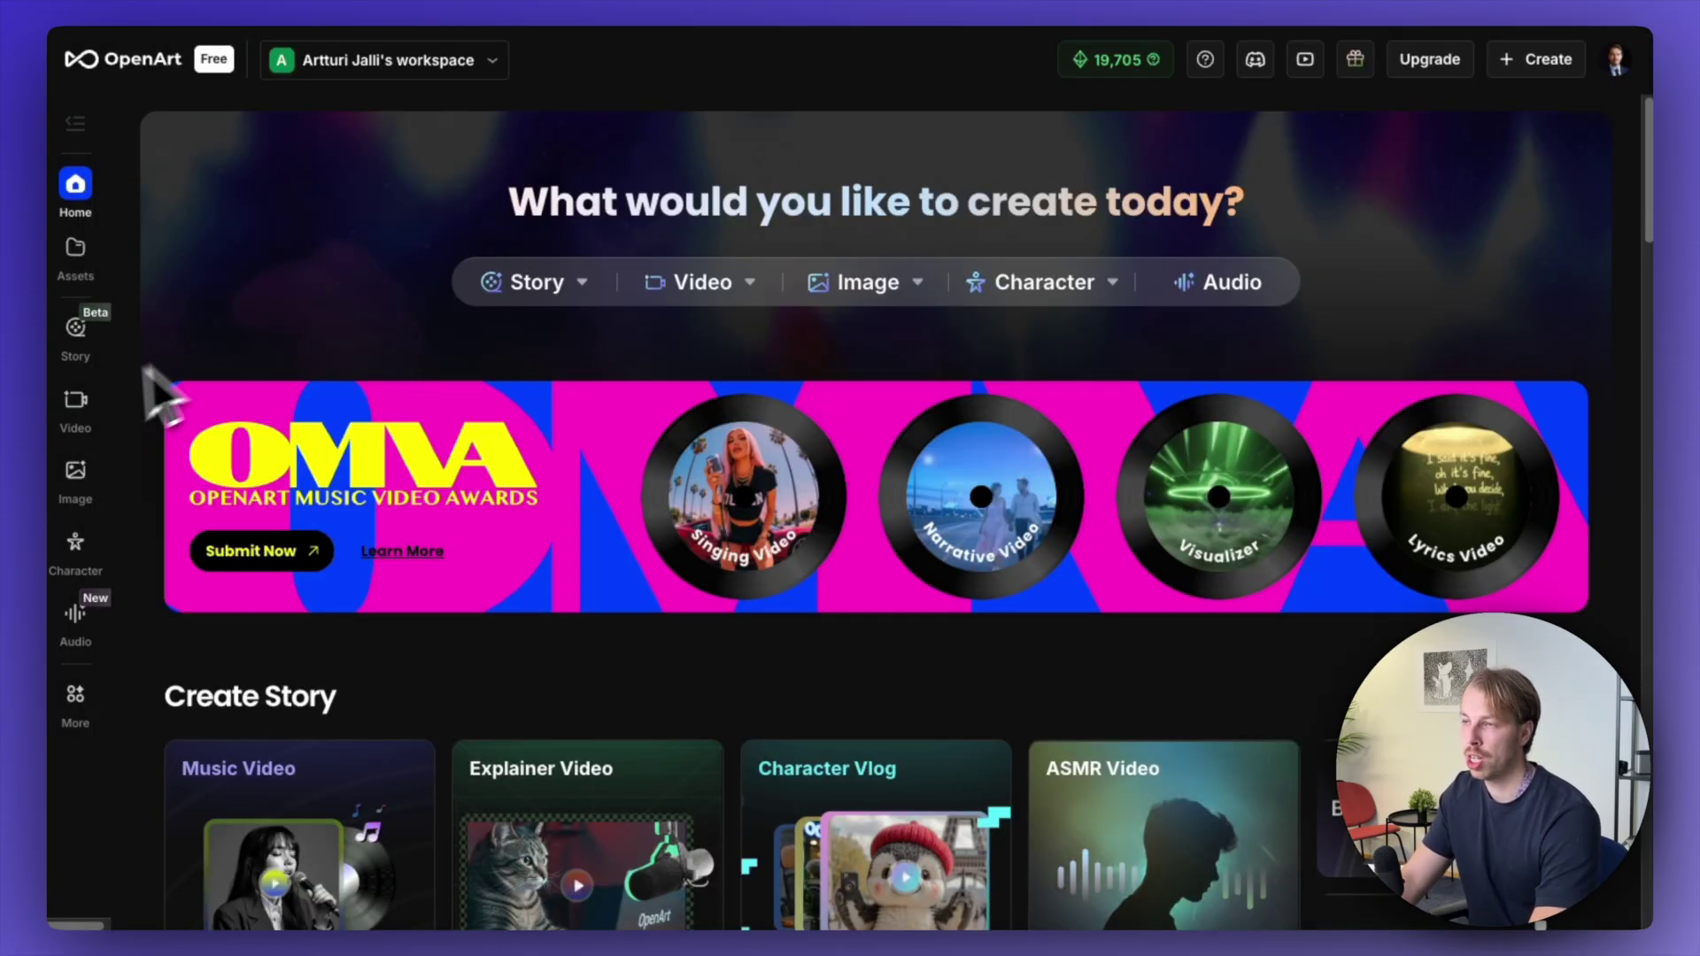
- On OpenArt's video page, keep Kling 2.5 and add the terminal screenshot as start image
{"action": "left_click", "coordinate": [86, 406]}
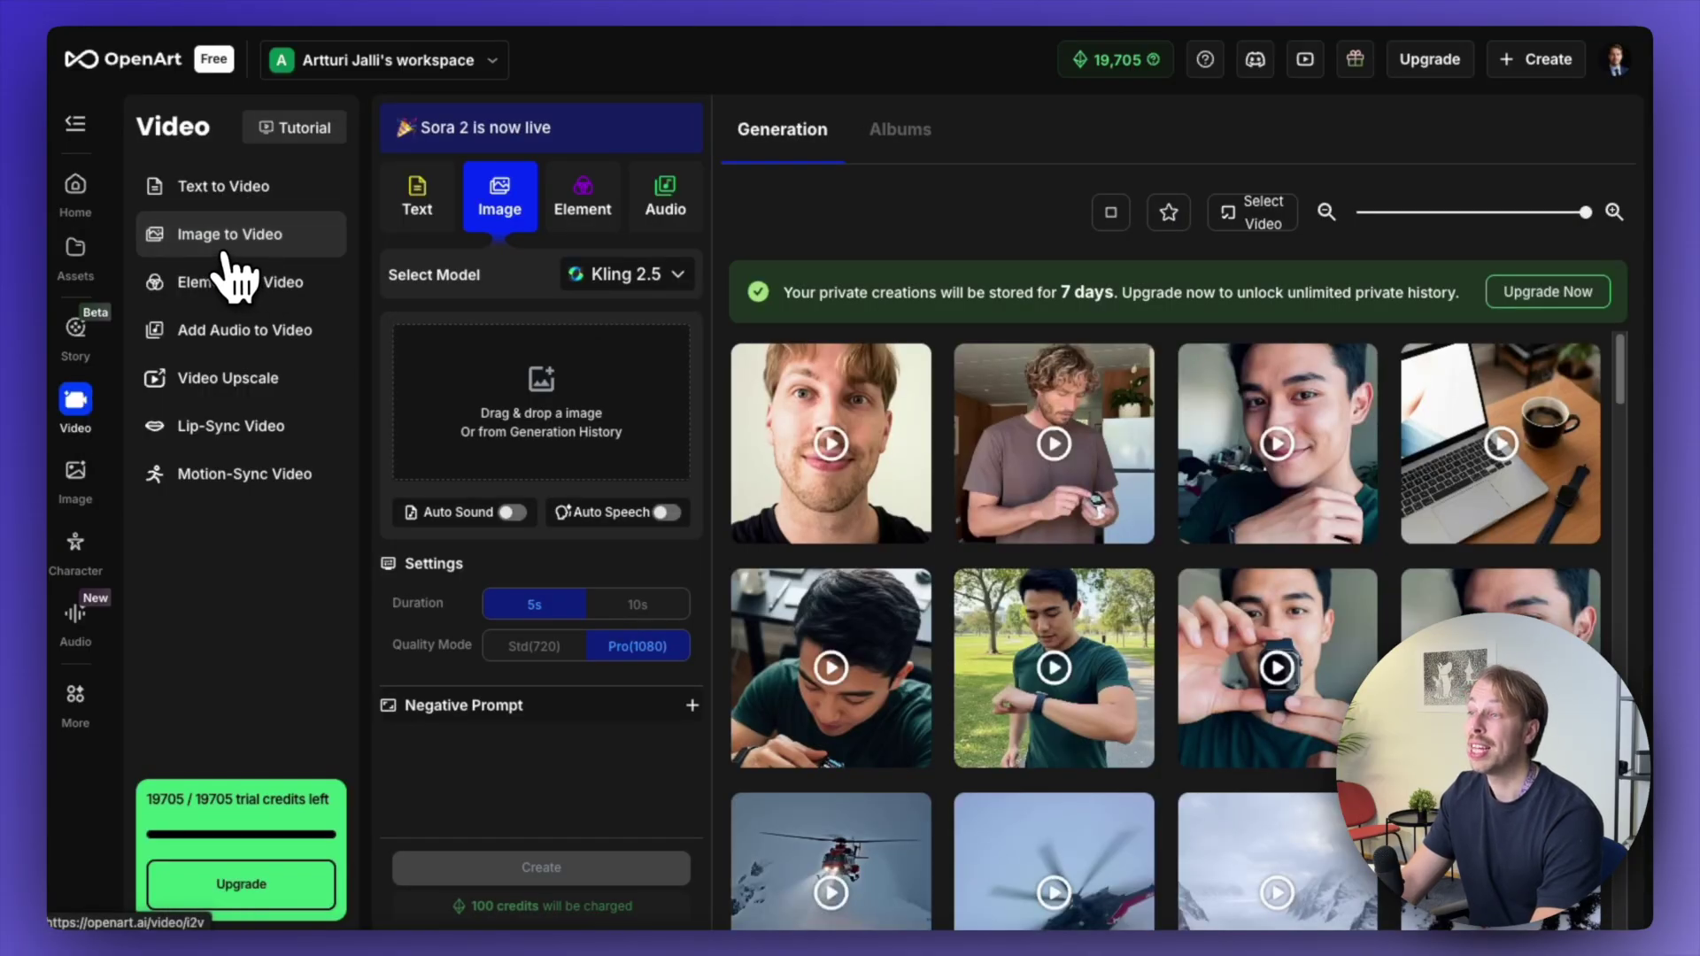
{"action": "left_click", "coordinate": [633, 276]}
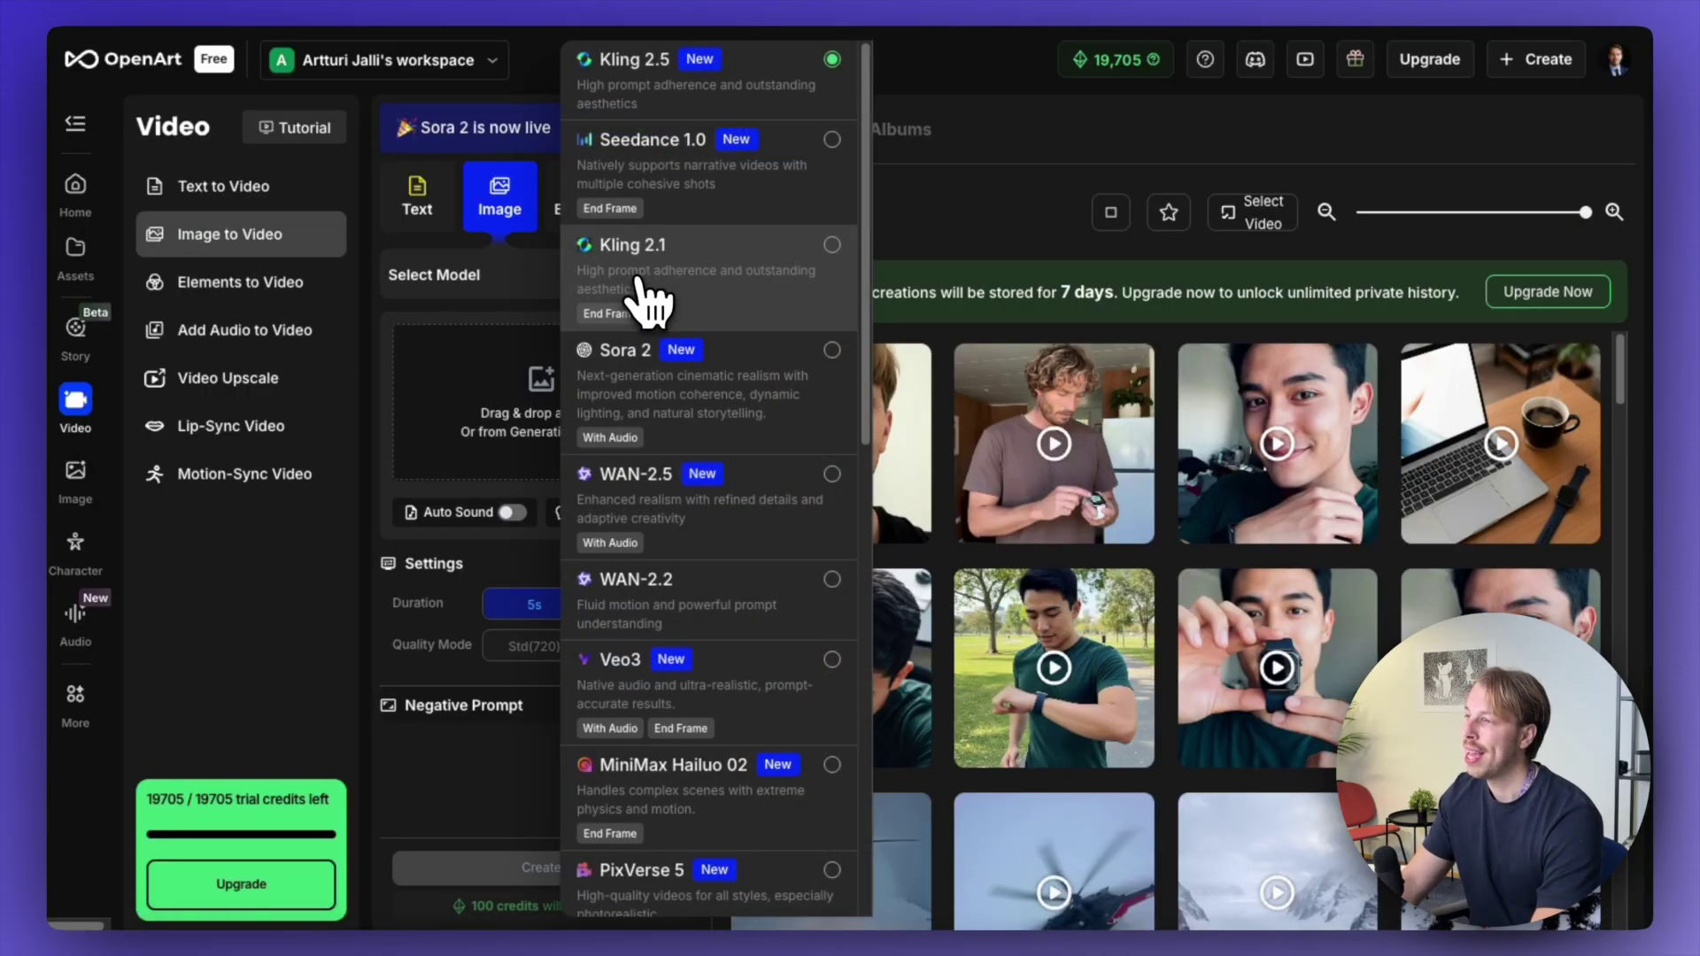
{"action": "scroll", "coordinate": [694, 379], "scroll_direction": "down", "scroll_amount": 2}
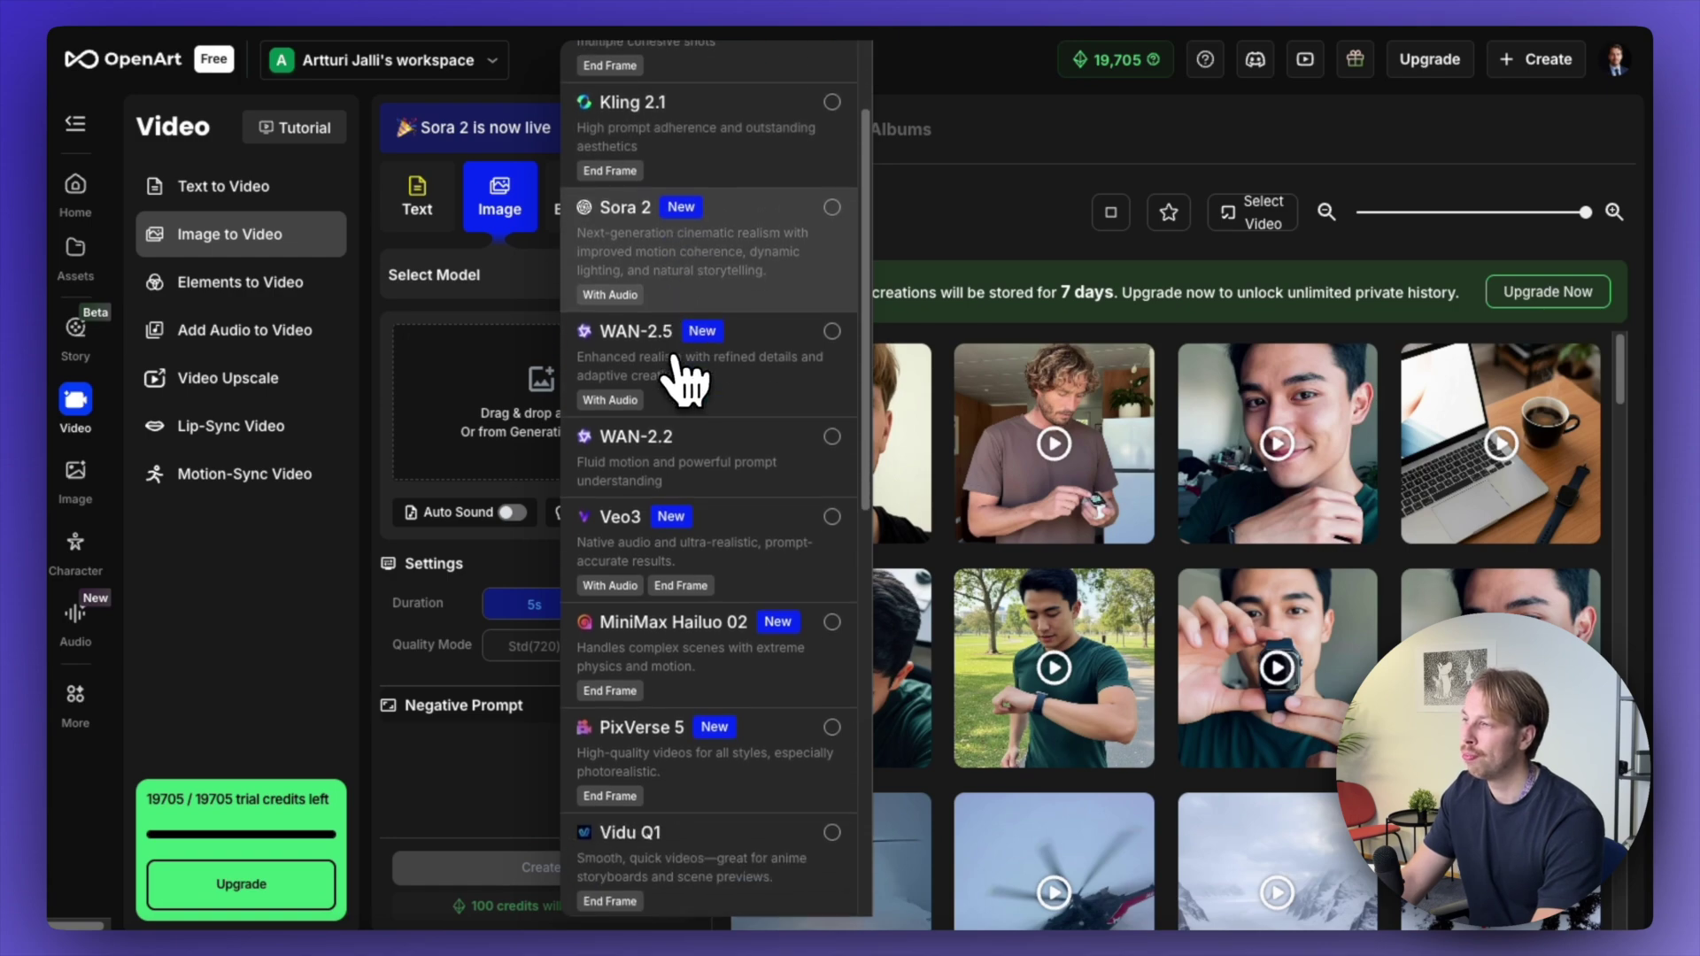
{"action": "scroll", "coordinate": [694, 334], "scroll_direction": "up", "scroll_amount": 2}
{"action": "left_click", "coordinate": [682, 103]}
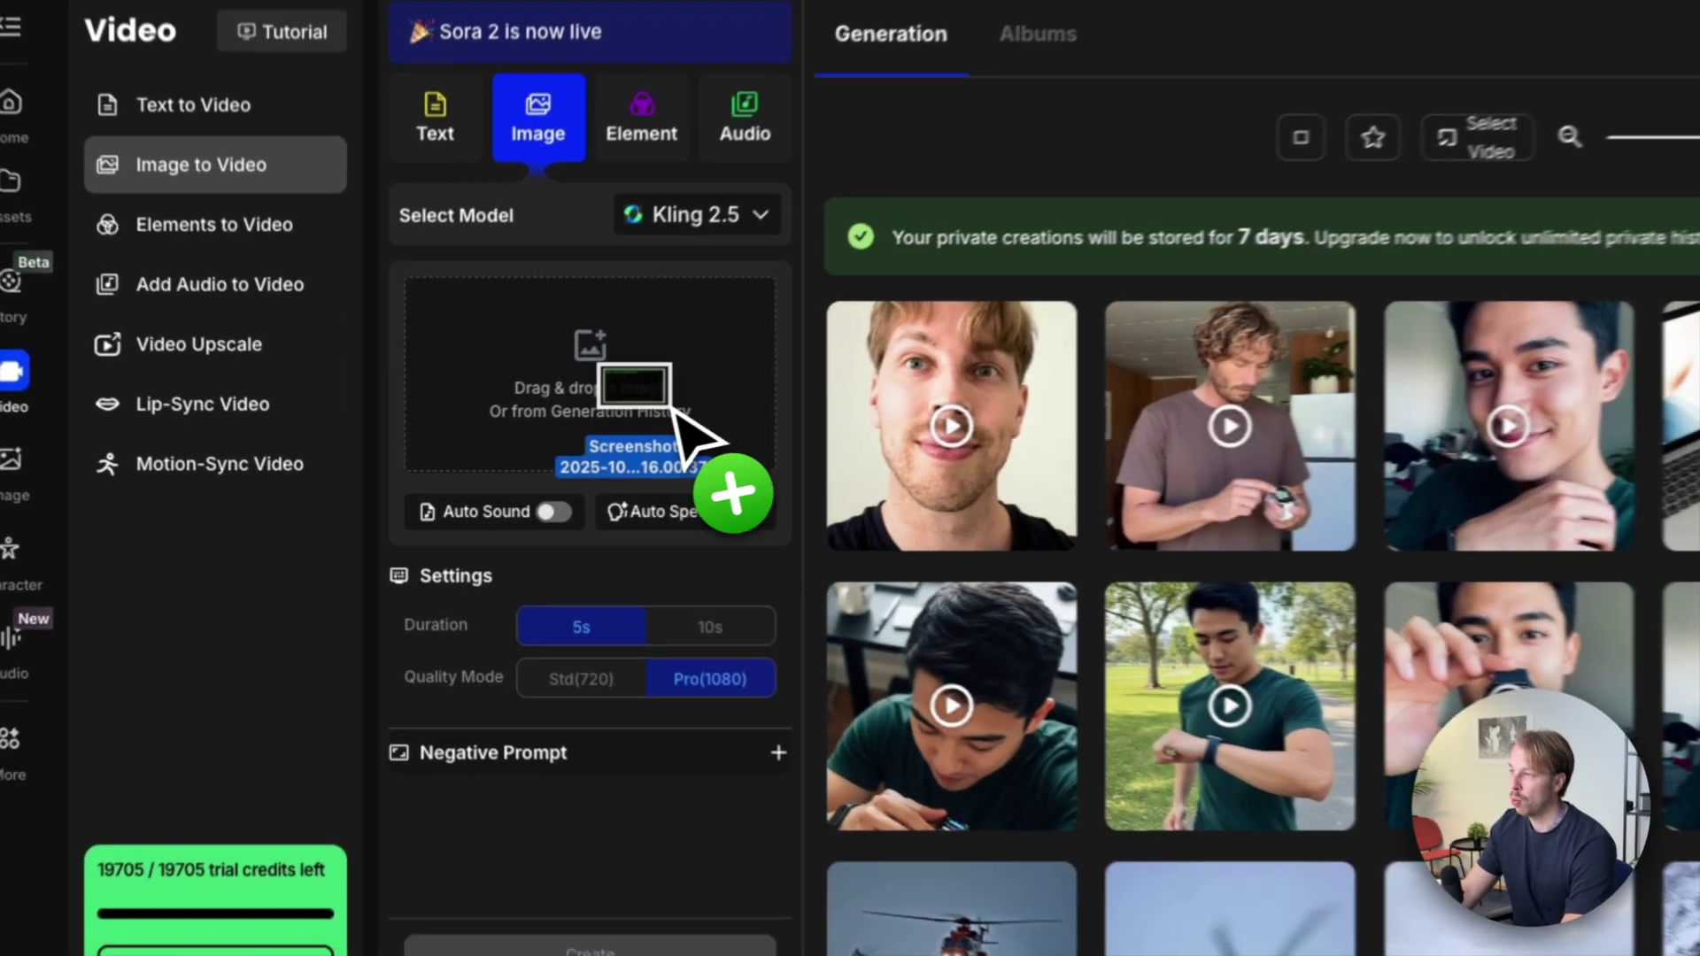
{"action": "left_click_drag", "start_coordinate": [575, 397], "coordinate": [588, 342]}
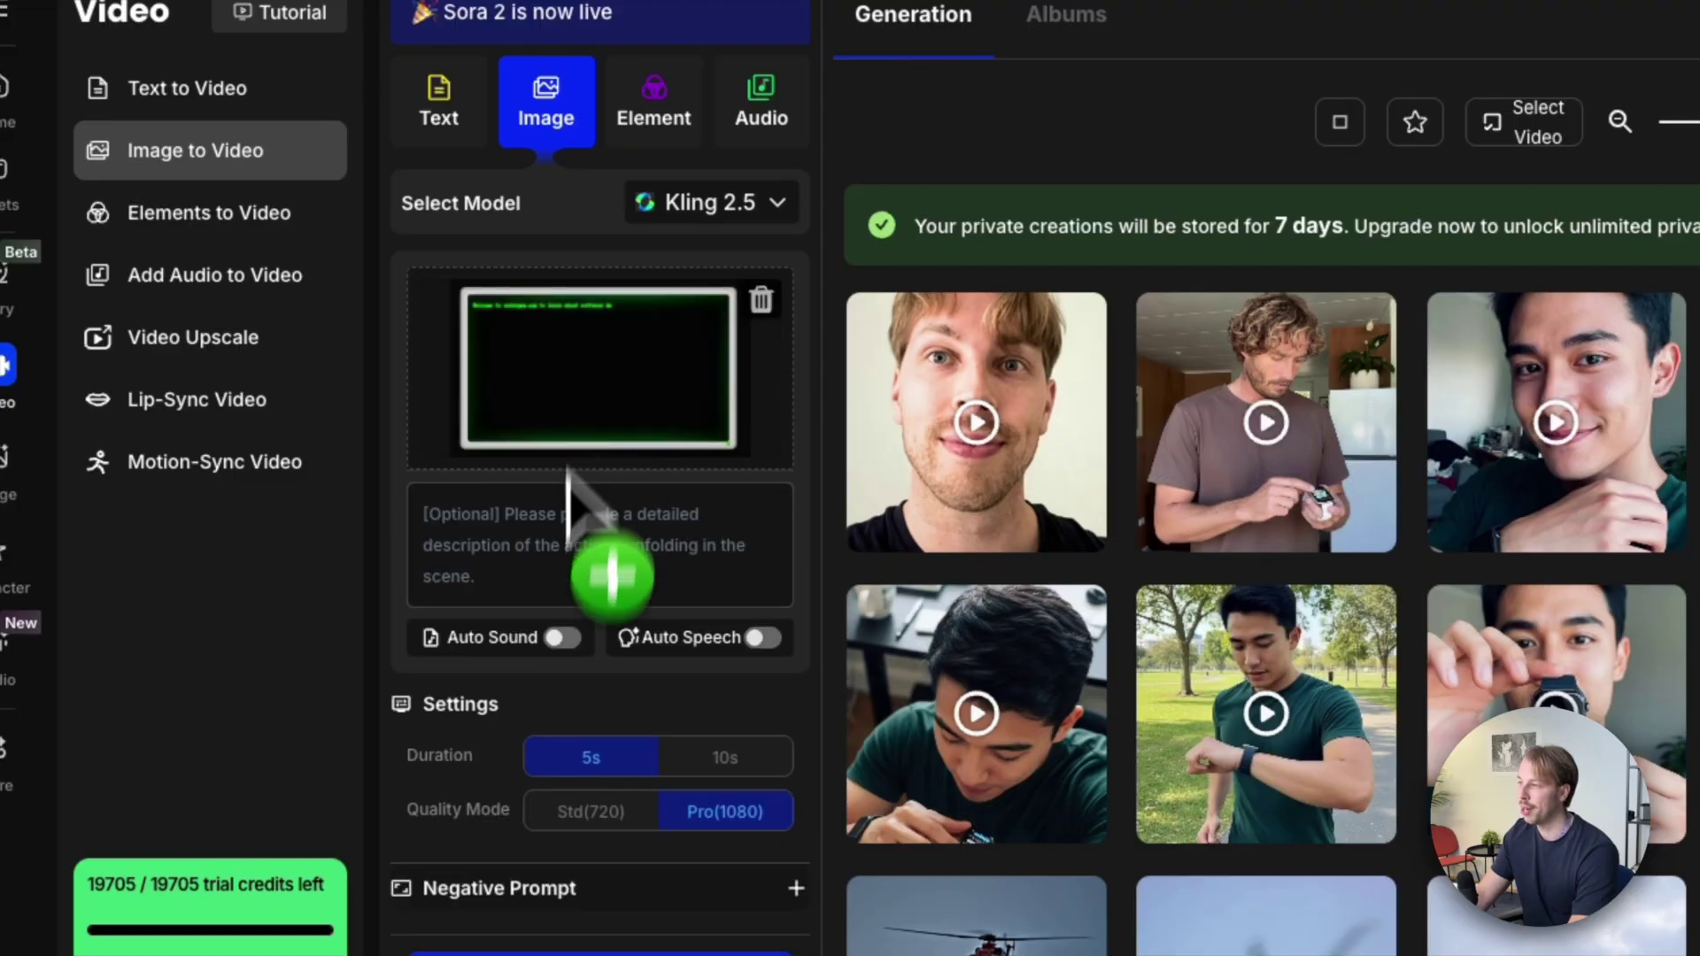
- Paste the terminal prompt, compare with the HeyGen video, and set 10s duration at Std(720)
{"action": "left_click", "coordinate": [528, 559]}
{"action": "key", "text": "ctrl+v"}
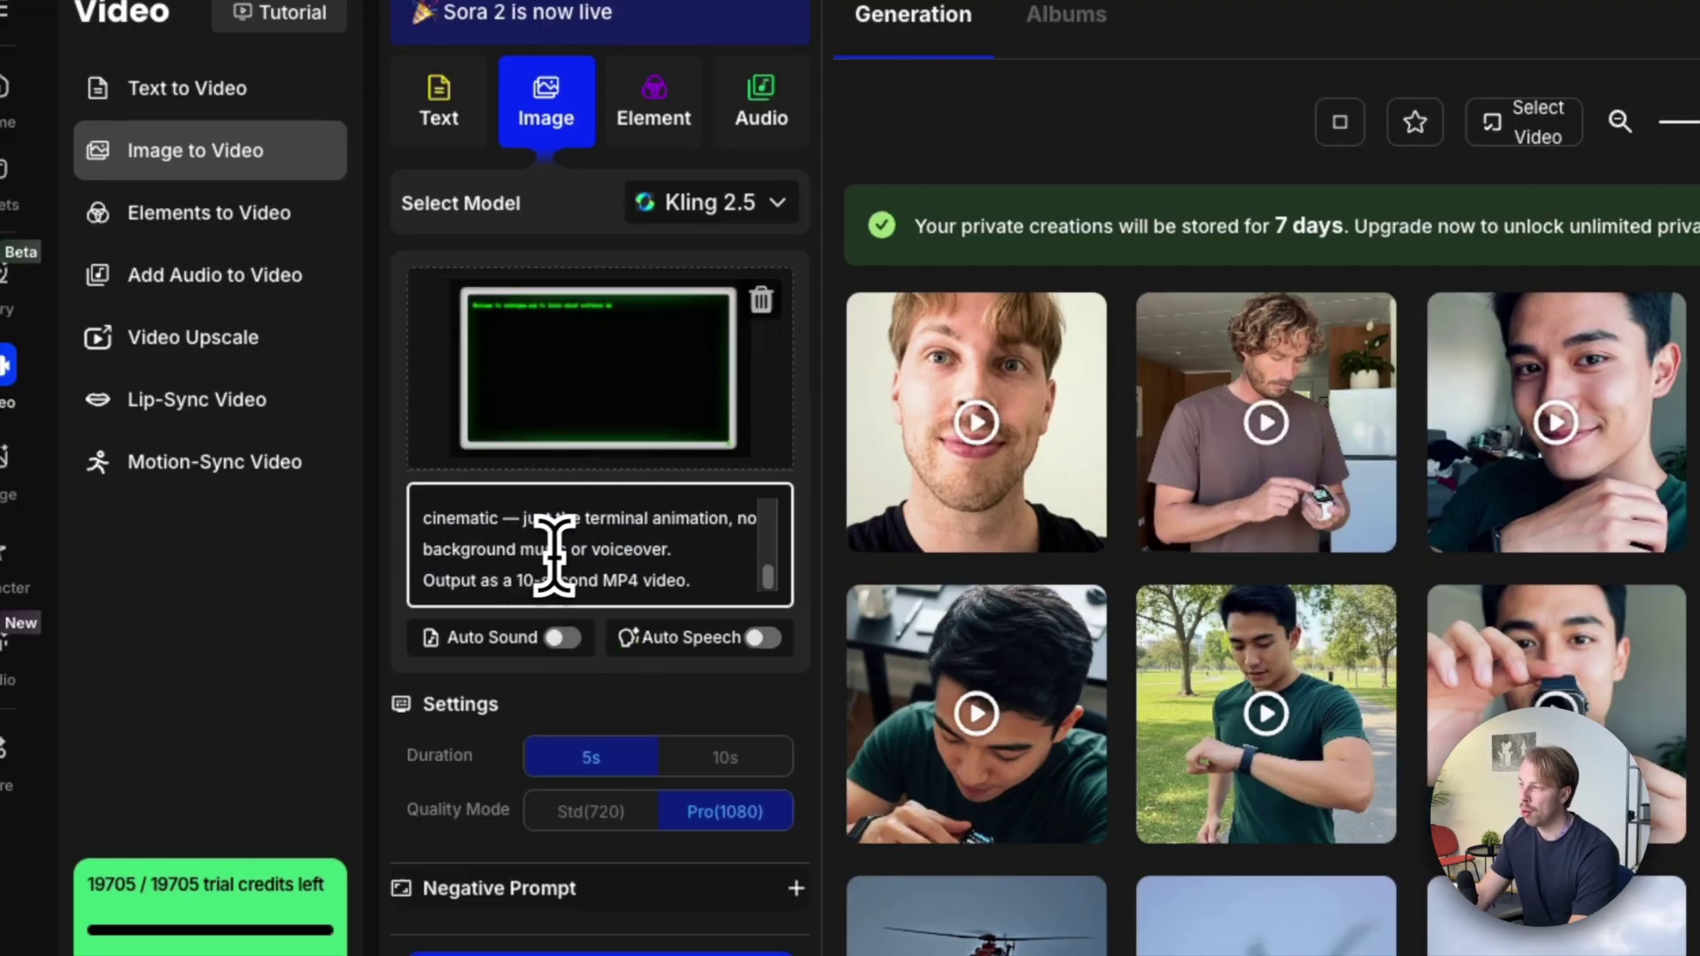
{"action": "scroll", "coordinate": [554, 556], "scroll_direction": "up", "scroll_amount": 5}
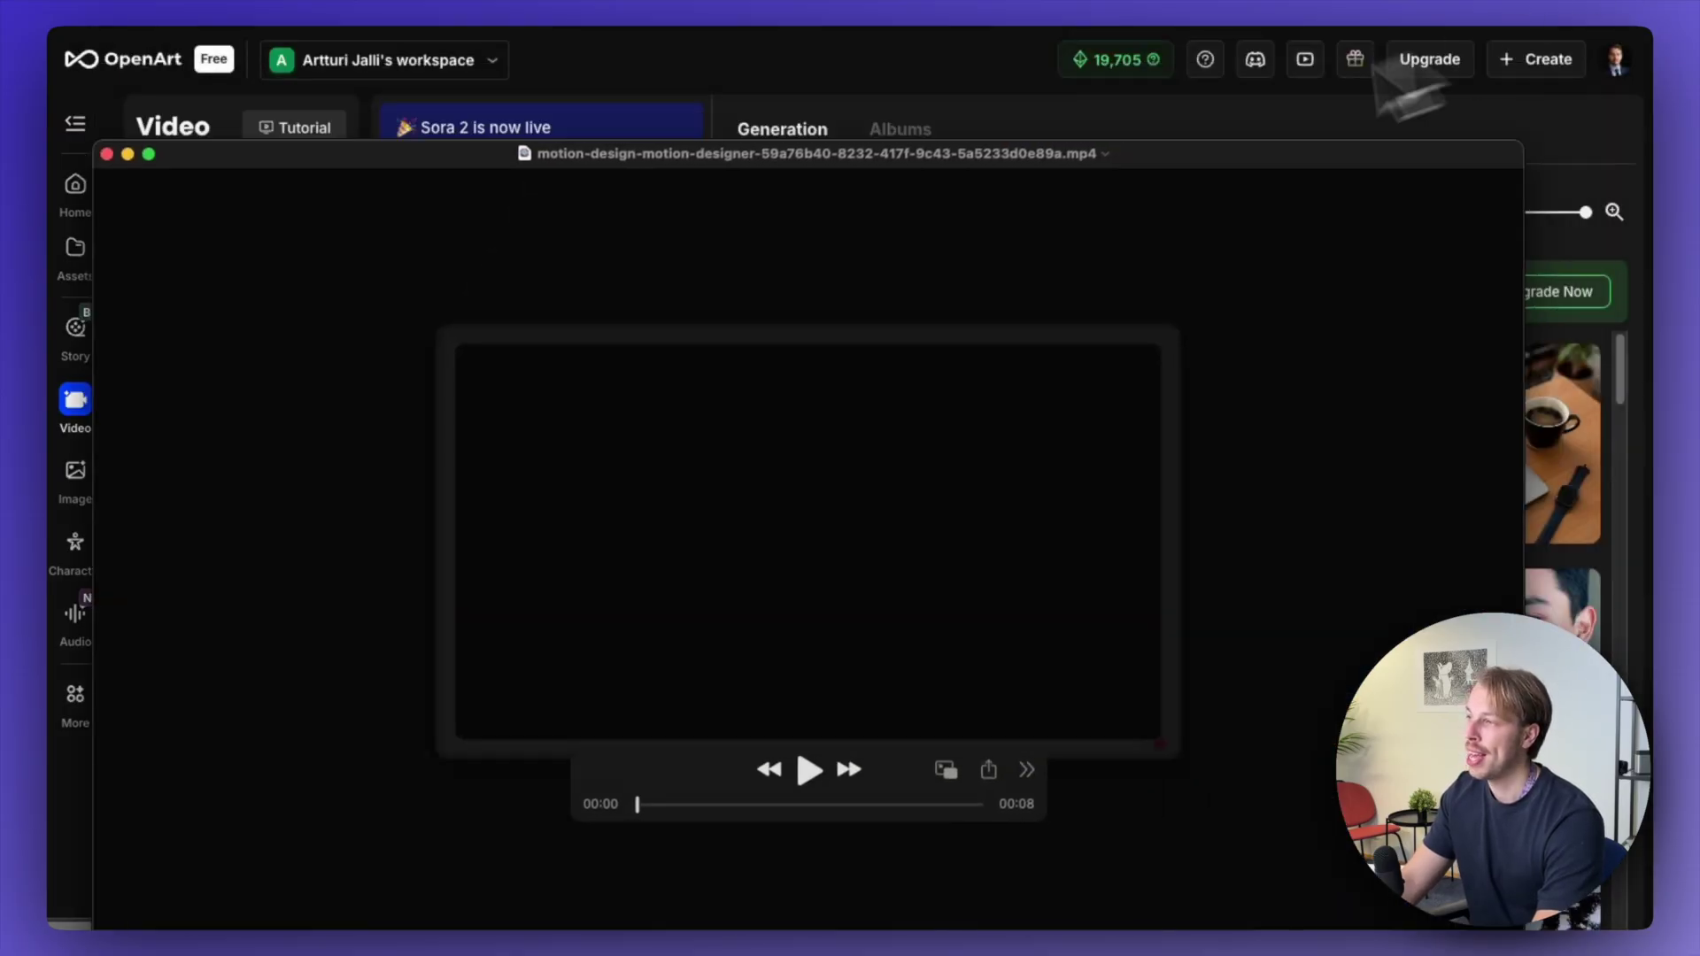
{"action": "left_click", "coordinate": [820, 782]}
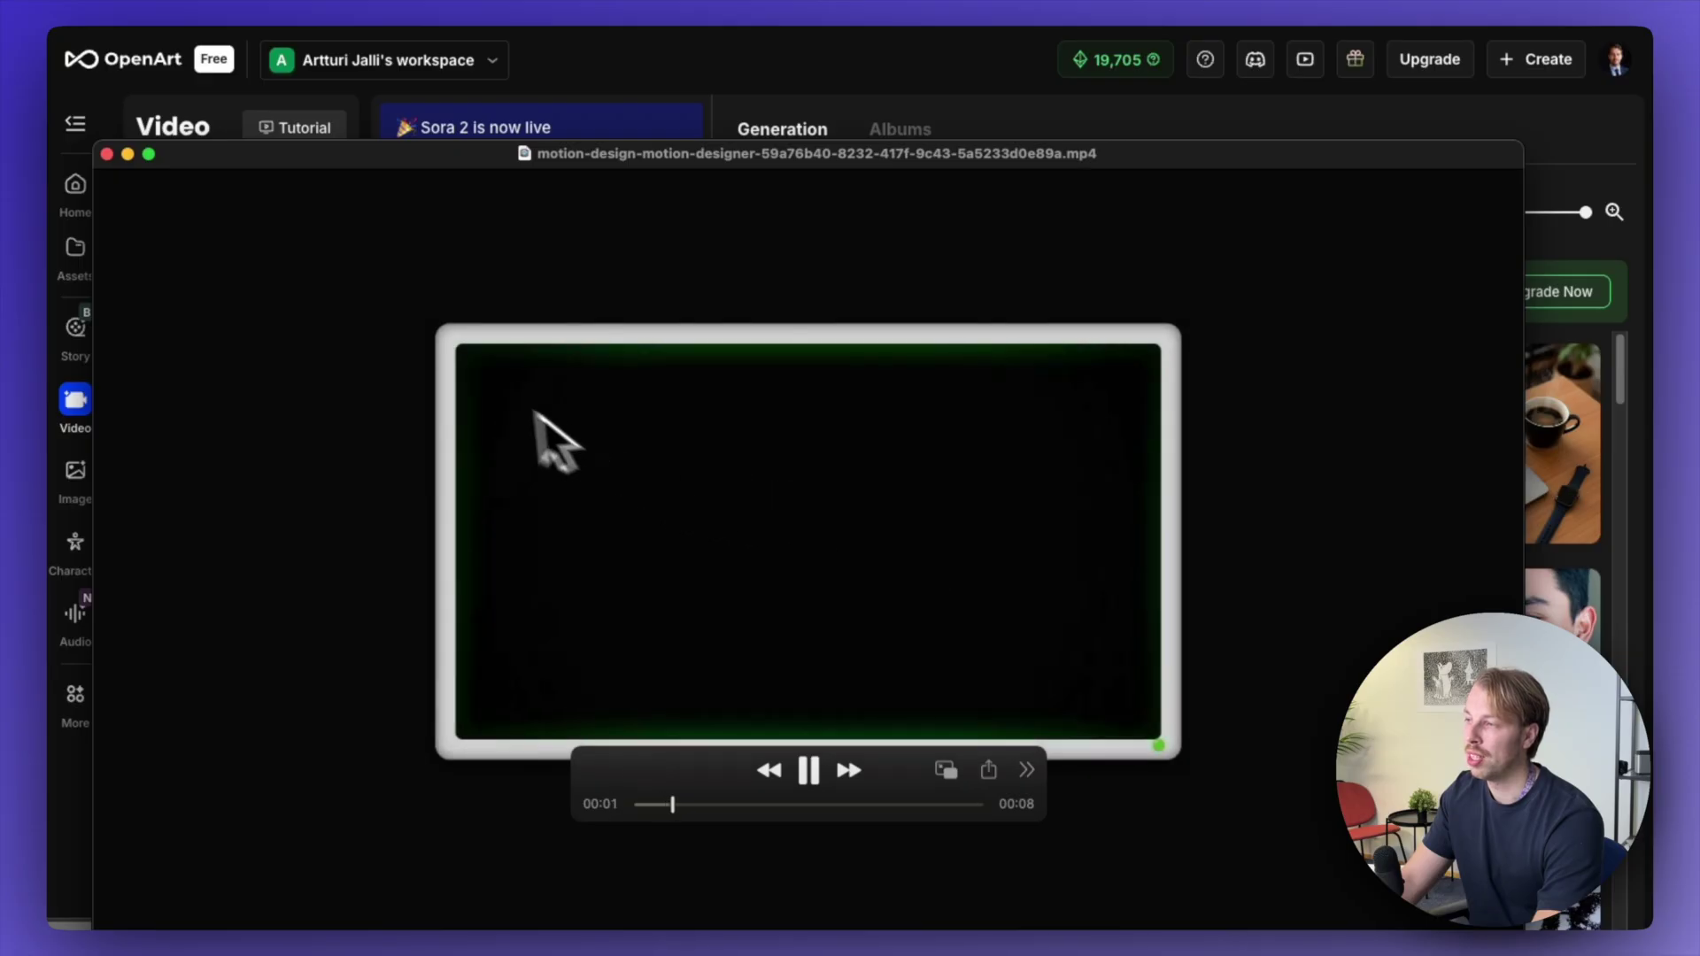
{"action": "left_click", "coordinate": [107, 154]}
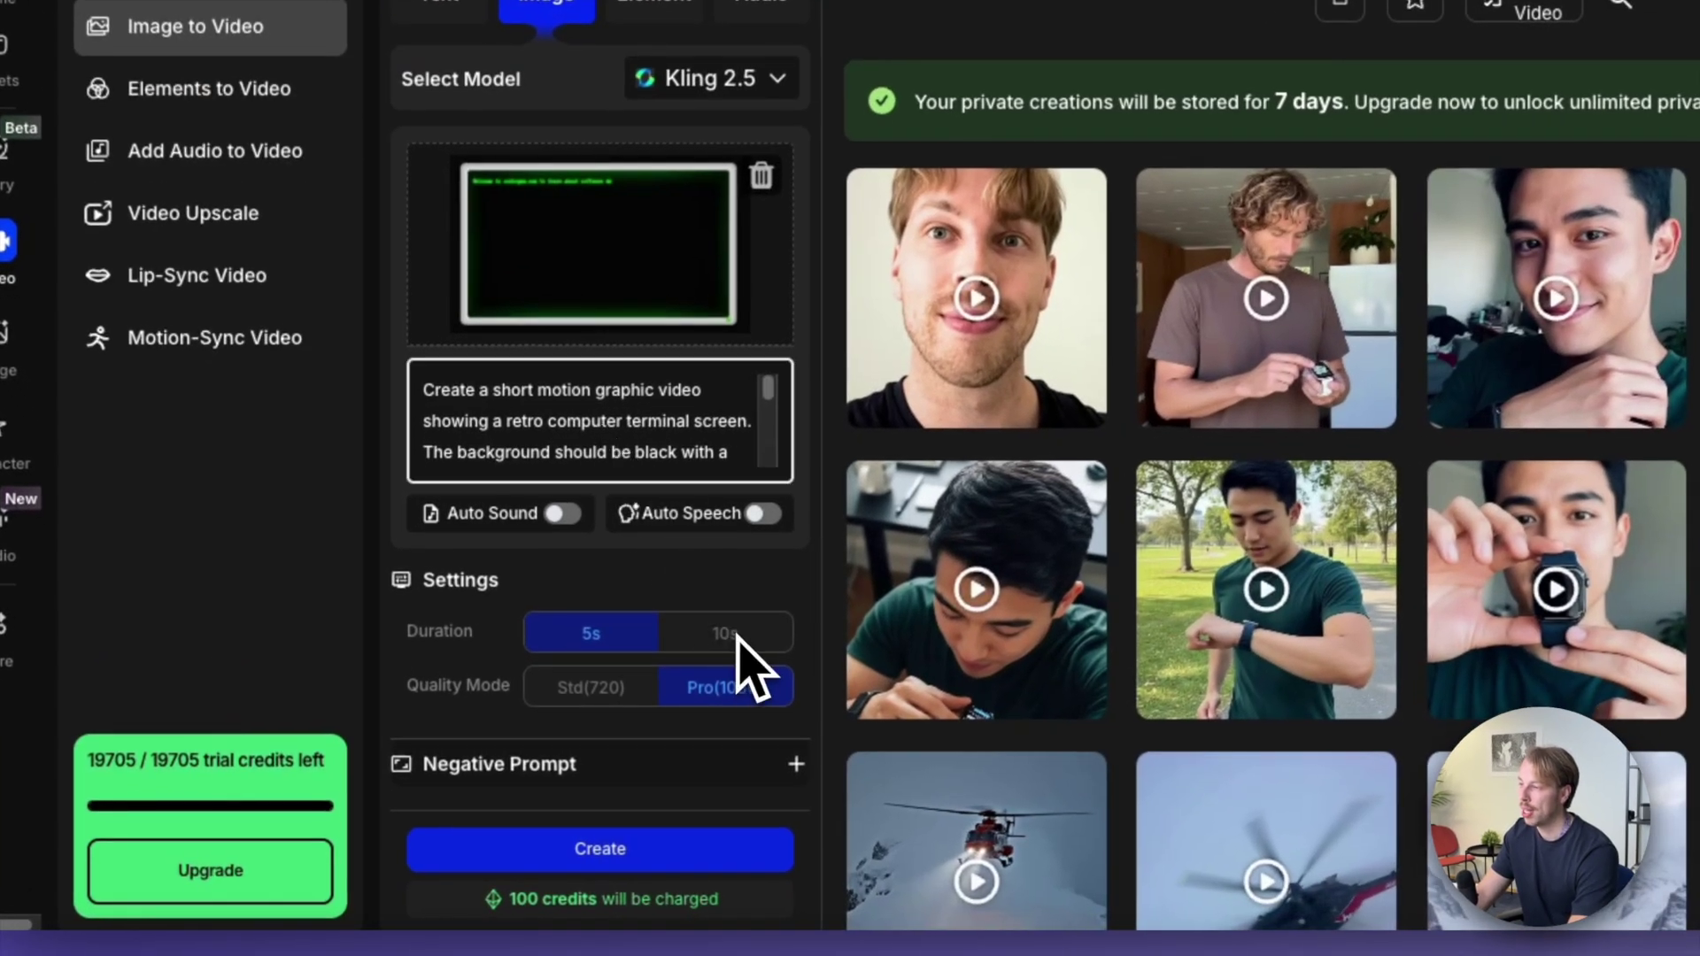
{"action": "left_click", "coordinate": [638, 701]}
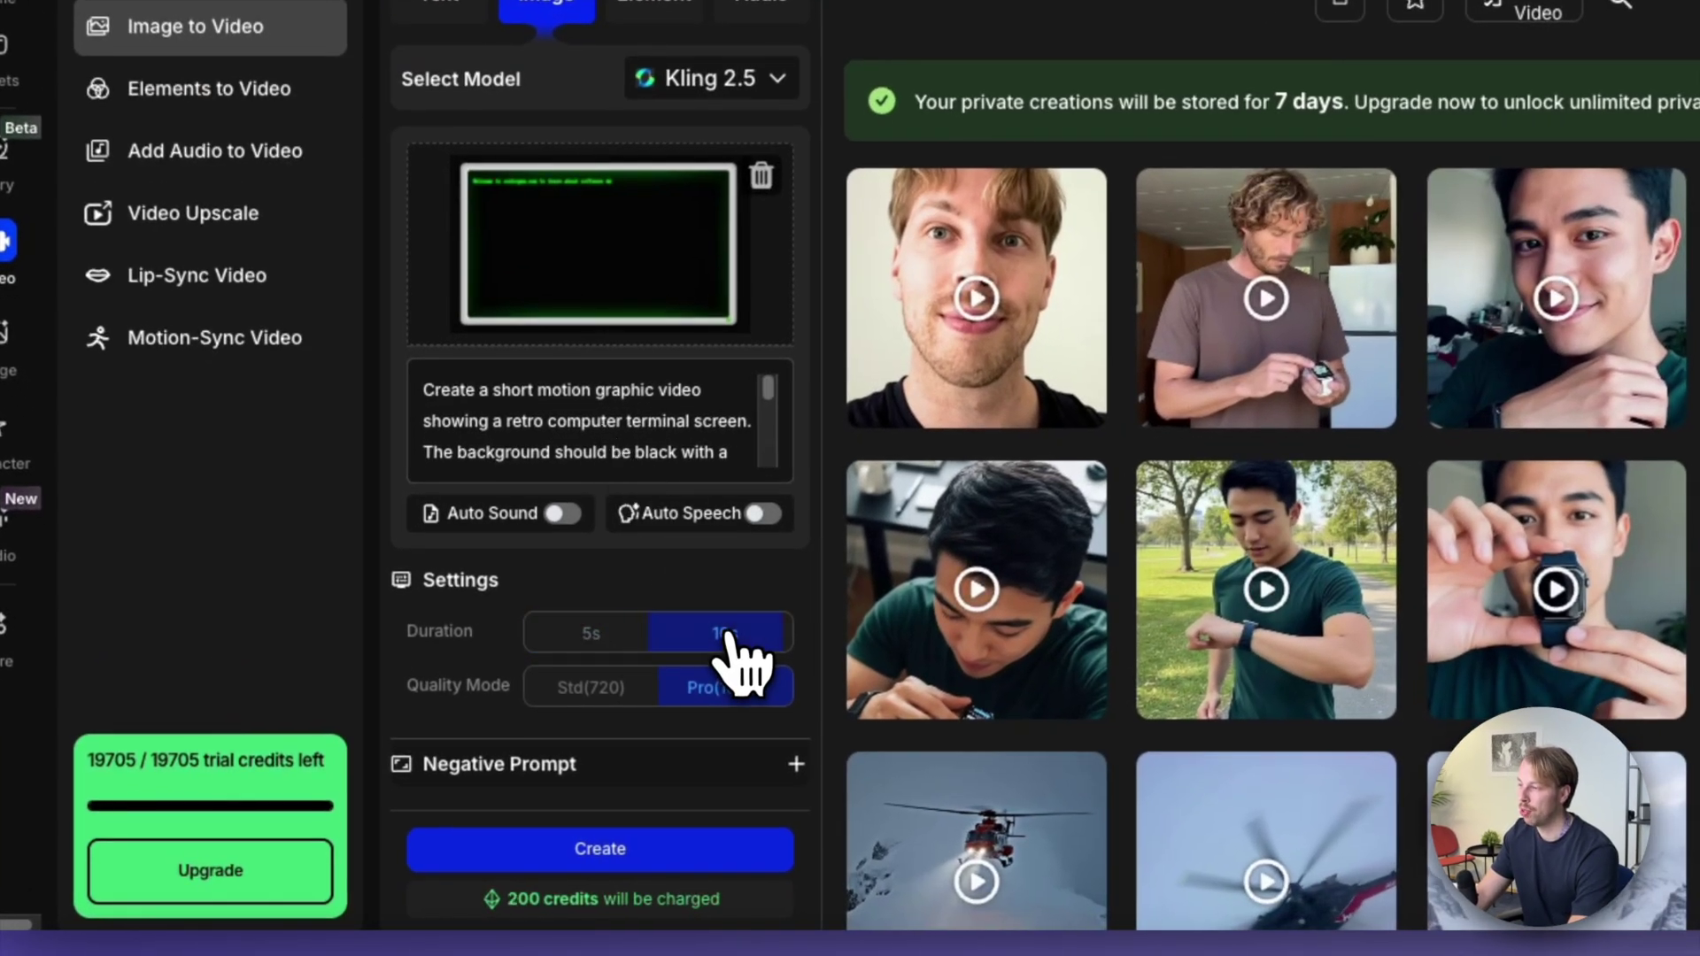
{"action": "left_click", "coordinate": [618, 698]}
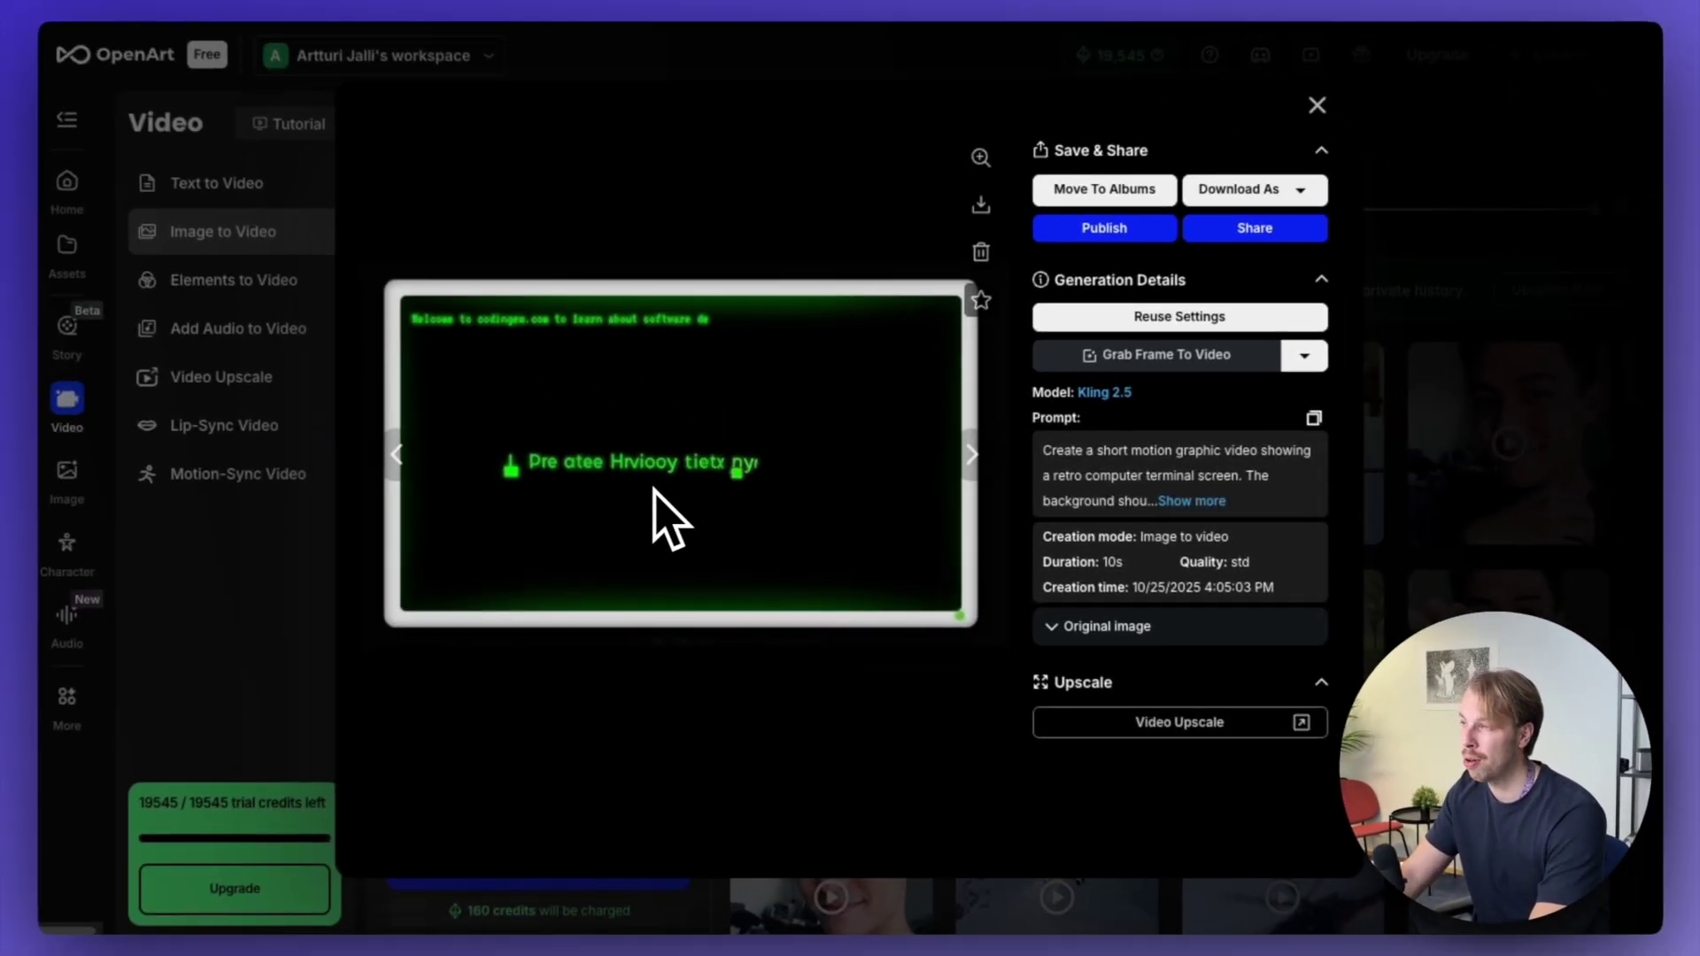
- Close the finished Kling 2.5 terminal clip's detail view to return to Image to Video
{"action": "left_click", "coordinate": [1318, 106]}
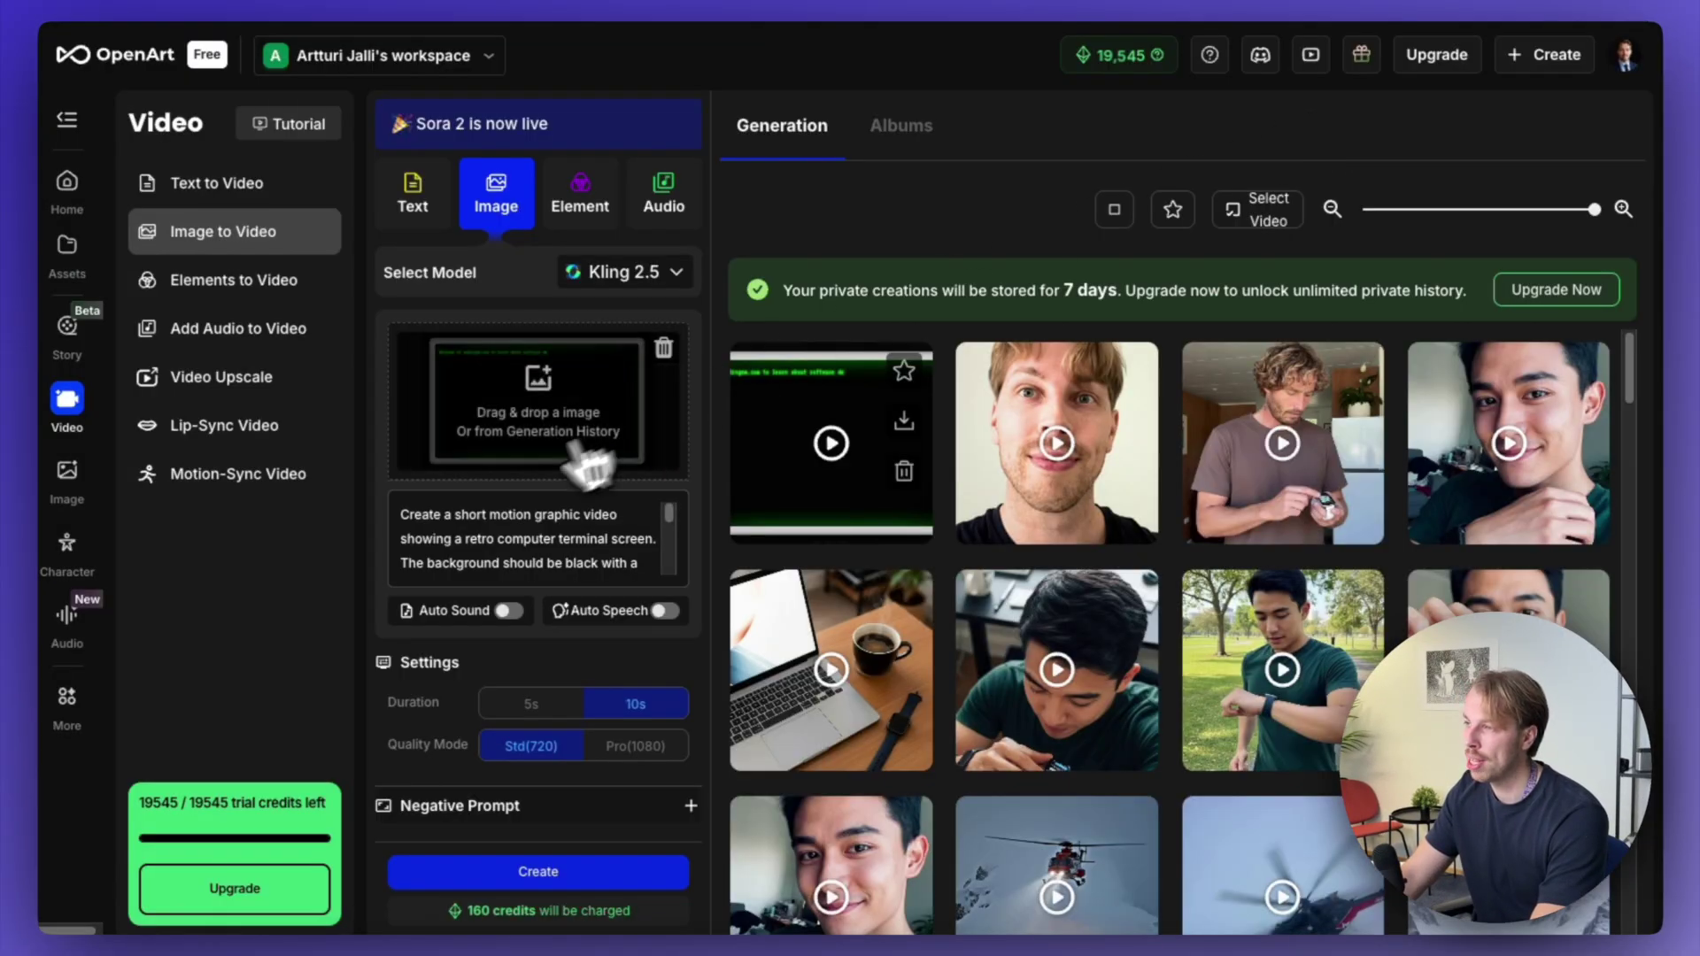
- Switch the video model to Veo3 and close the terminal input image preview
{"action": "left_click", "coordinate": [625, 274]}
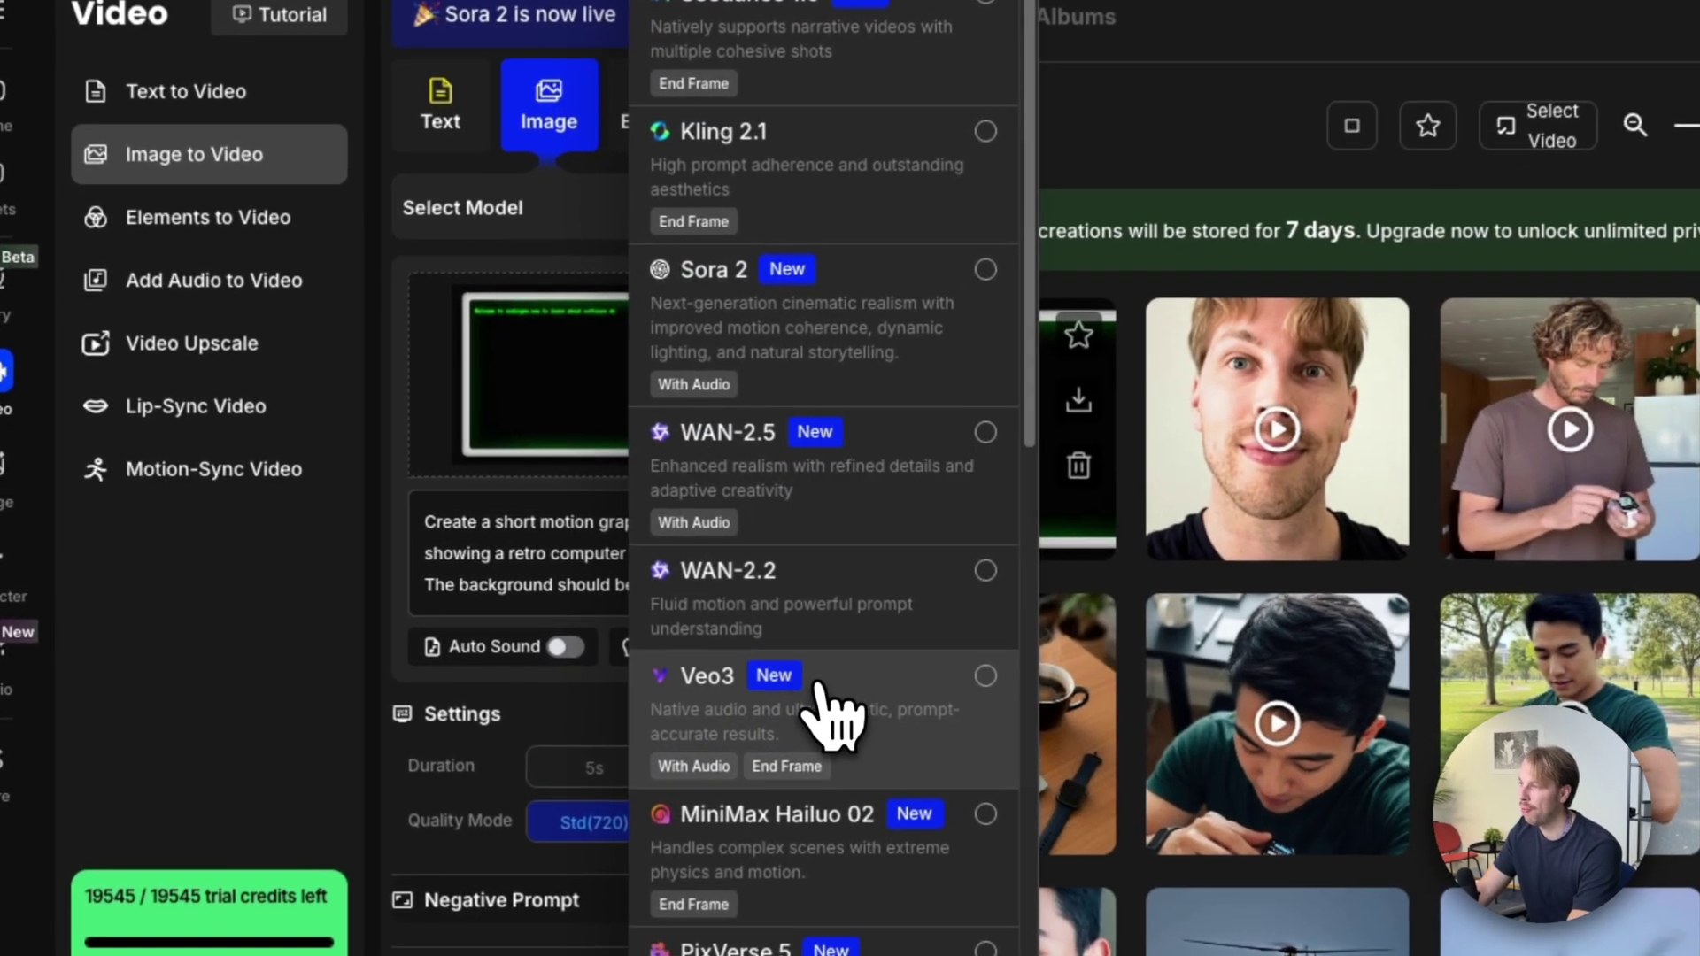
{"action": "left_click", "coordinate": [817, 686]}
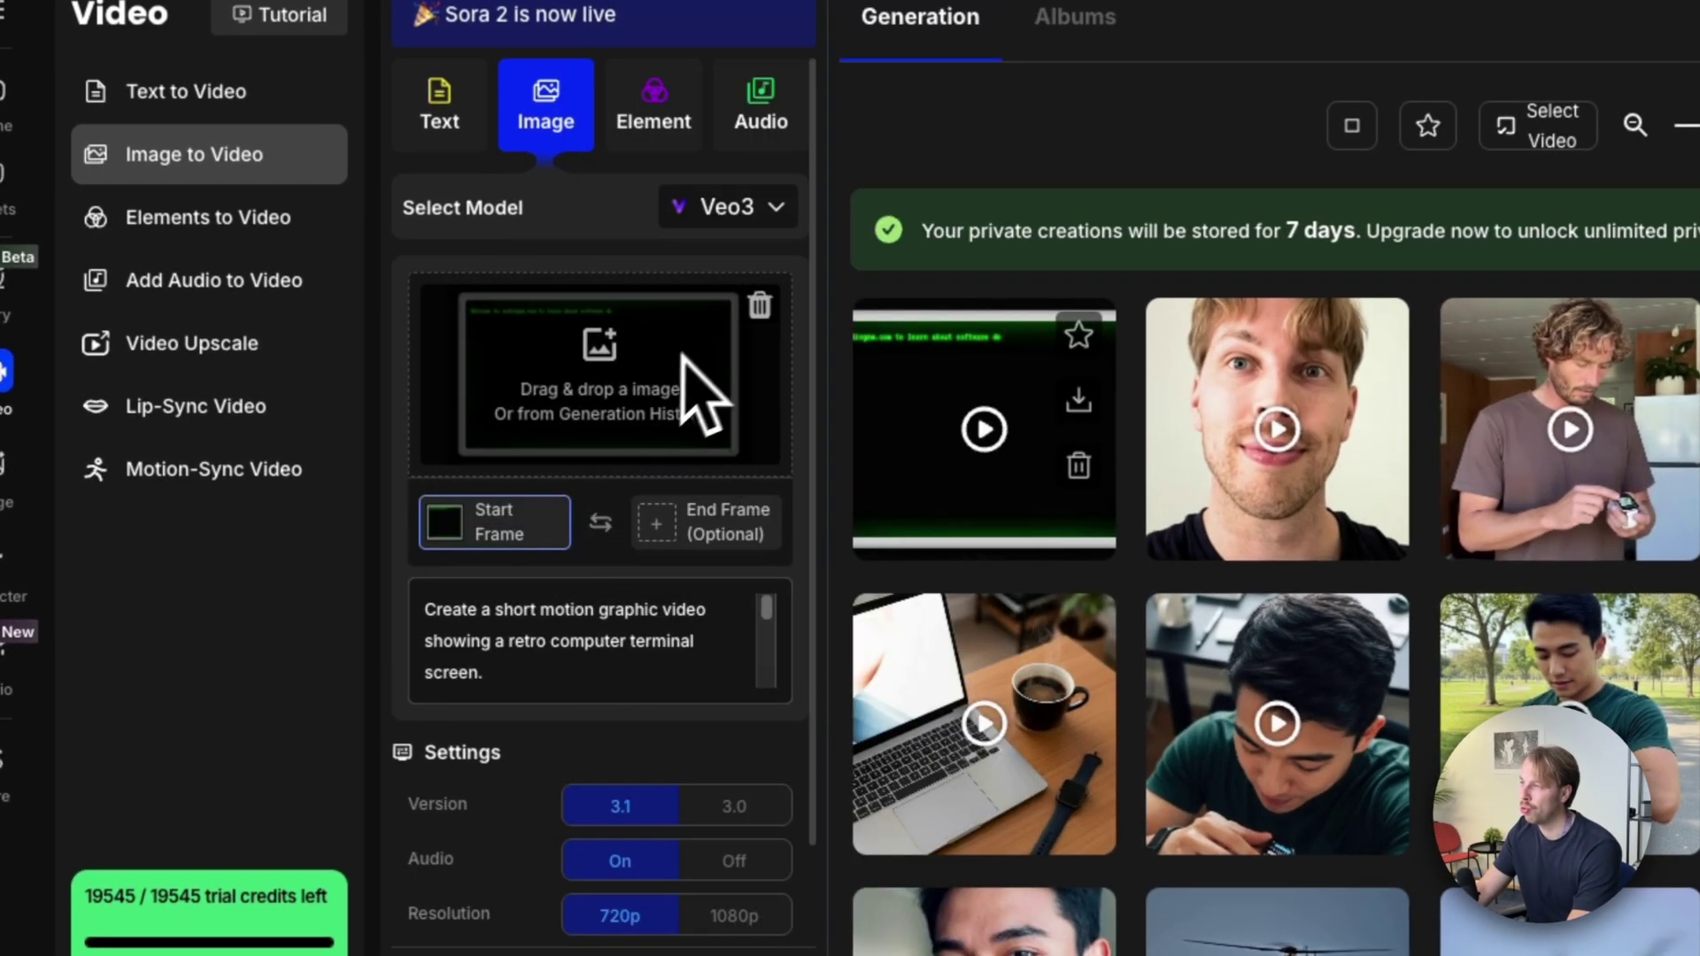
{"action": "scroll", "coordinate": [664, 410], "scroll_direction": "down", "scroll_amount": 1}
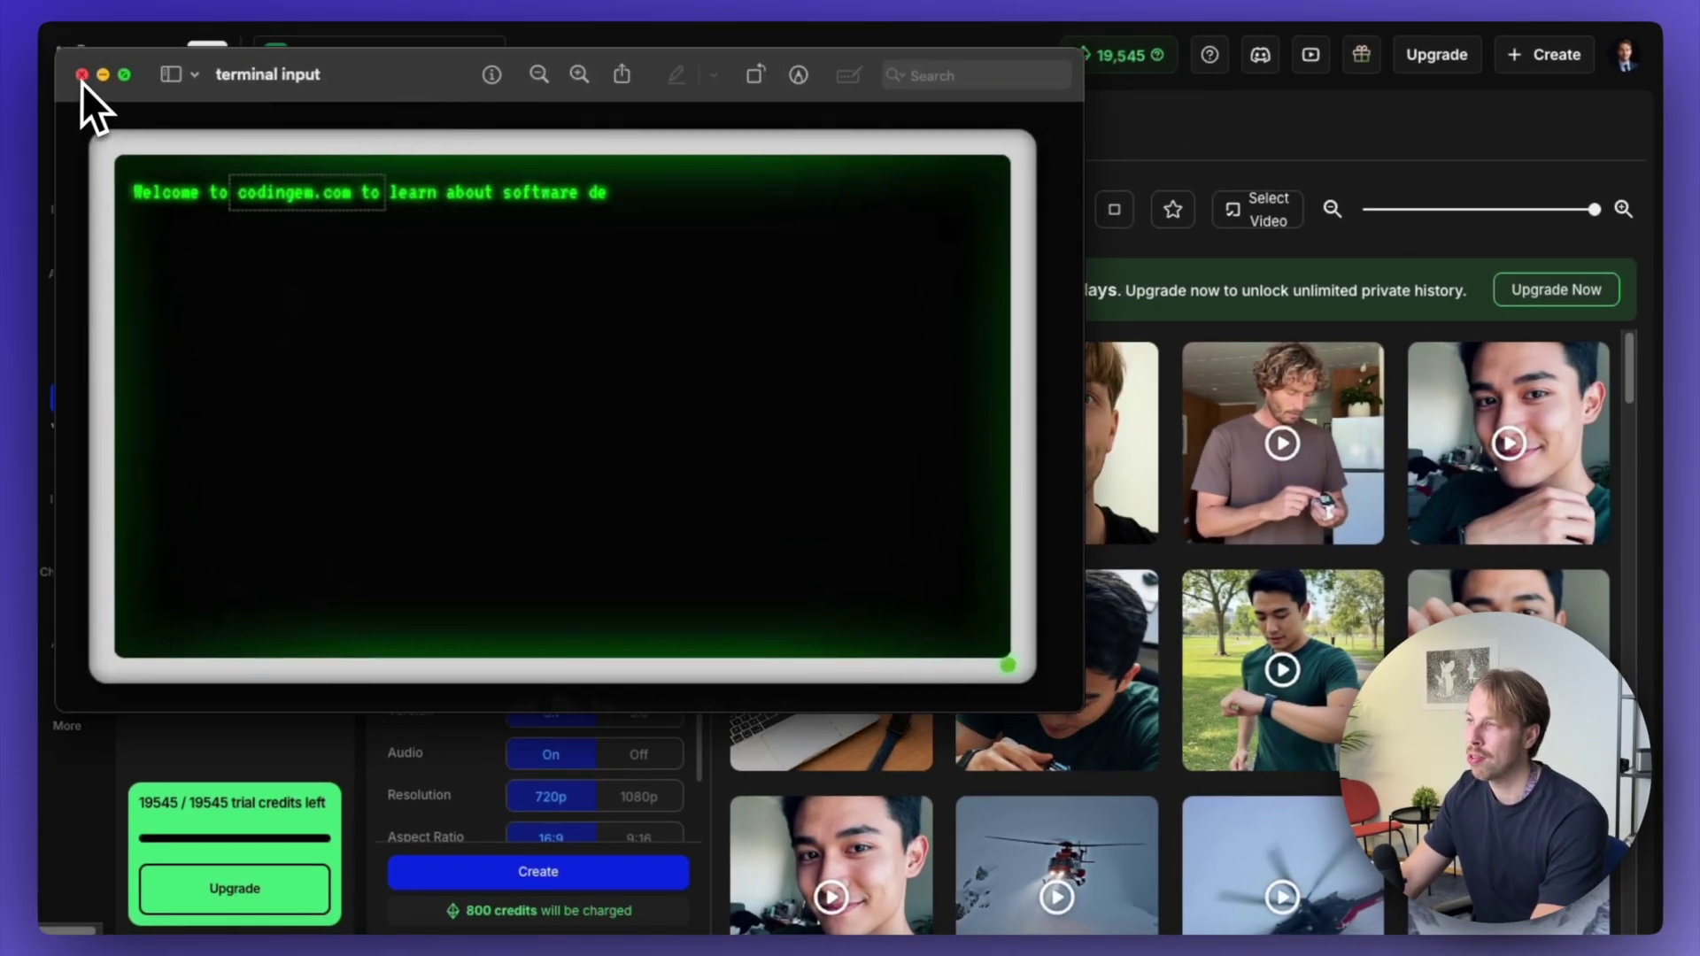
{"action": "left_click", "coordinate": [82, 75]}
- Review the terminal start frame and prompt, then generate the clip with Veo3
{"action": "scroll", "coordinate": [532, 585], "scroll_direction": "up", "scroll_amount": 1}
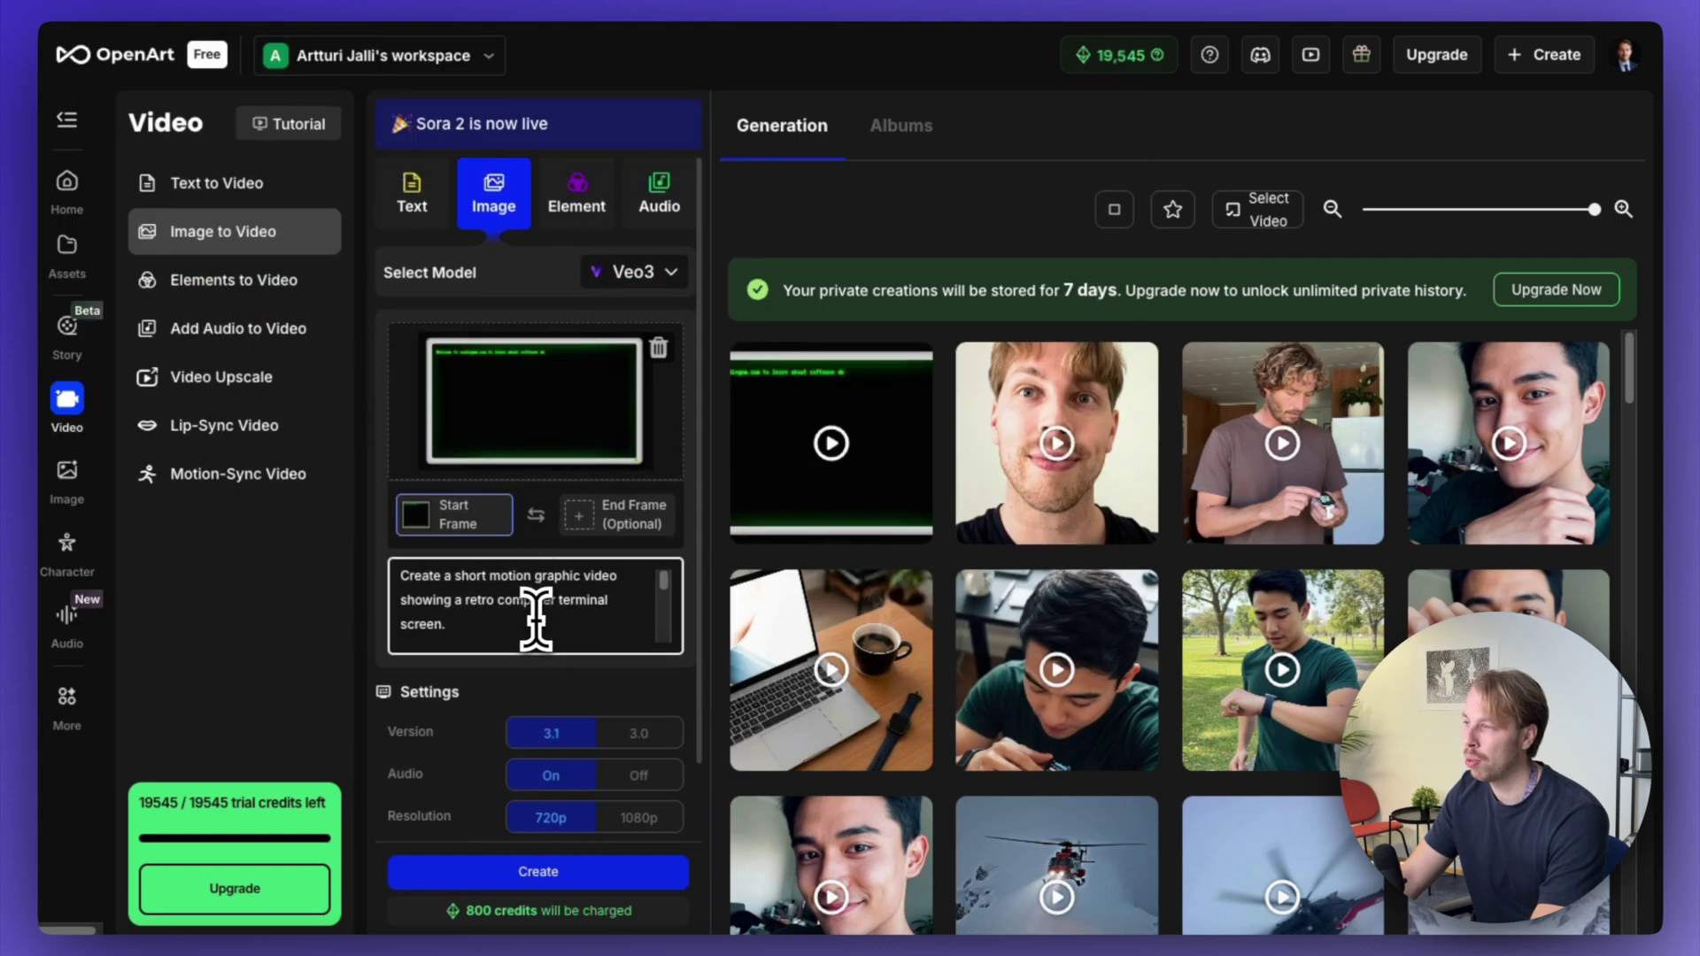
{"action": "scroll", "coordinate": [531, 608], "scroll_direction": "down", "scroll_amount": 2}
{"action": "scroll", "coordinate": [531, 607], "scroll_direction": "up", "scroll_amount": 2}
{"action": "scroll", "coordinate": [490, 595], "scroll_direction": "down", "scroll_amount": 3}
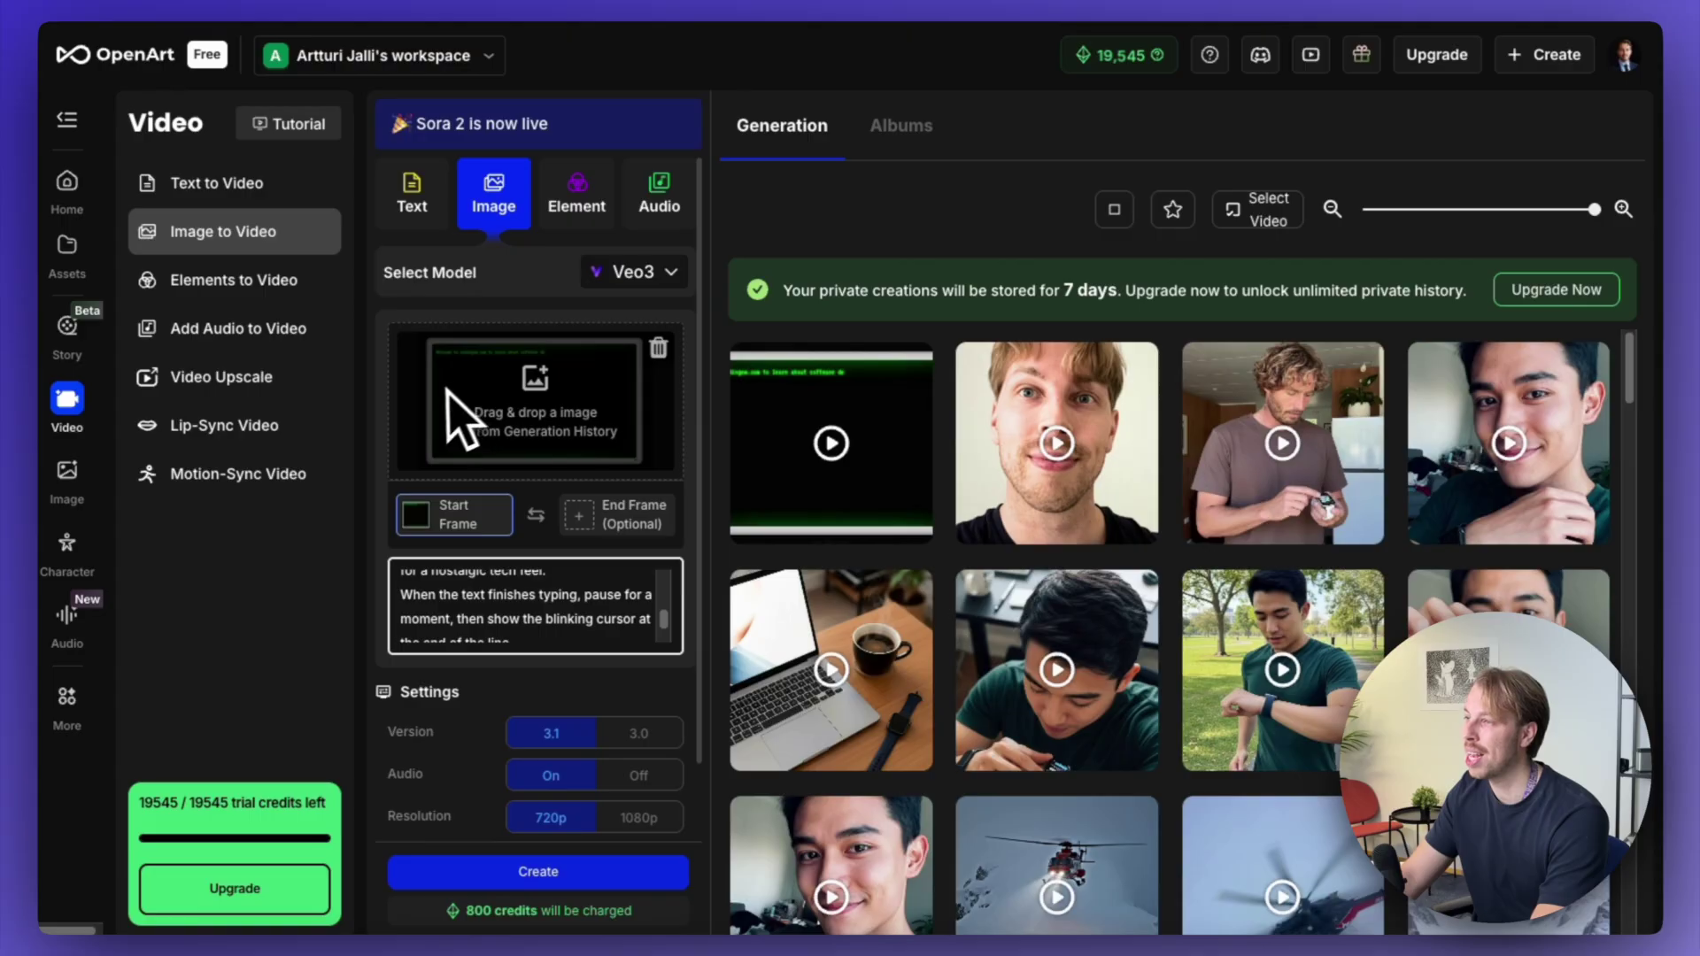
{"action": "scroll", "coordinate": [496, 403], "scroll_direction": "down", "scroll_amount": 1}
{"action": "scroll", "coordinate": [452, 567], "scroll_direction": "down", "scroll_amount": 3}
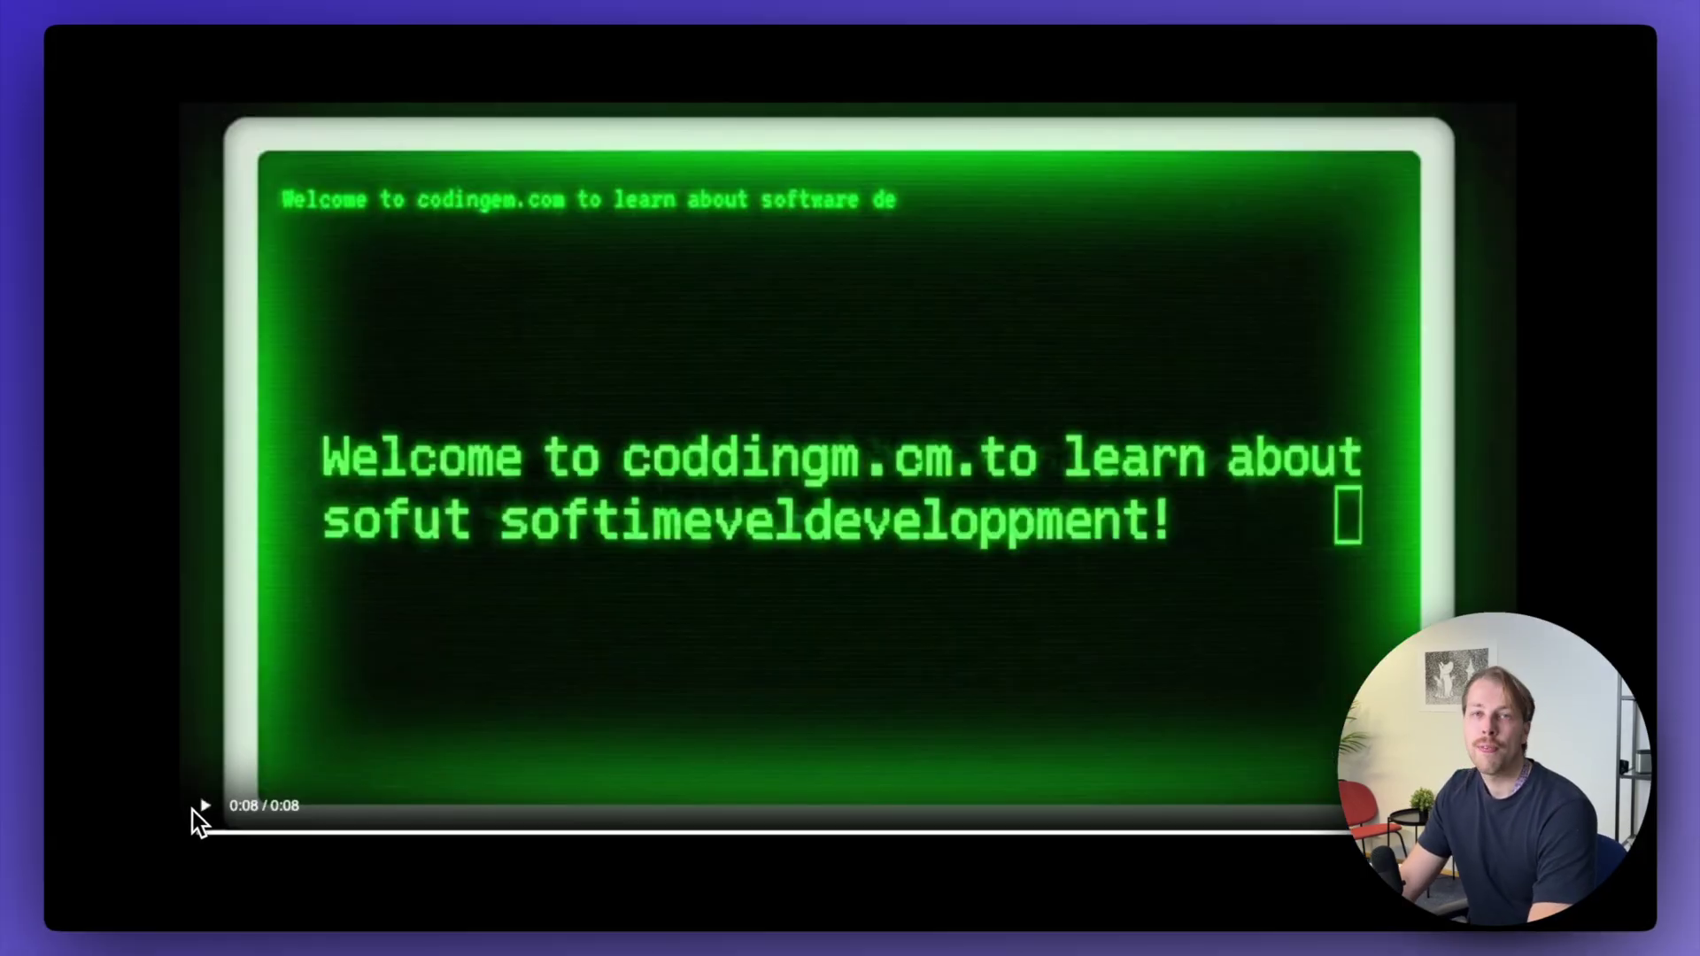
{"action": "left_click", "coordinate": [197, 807]}
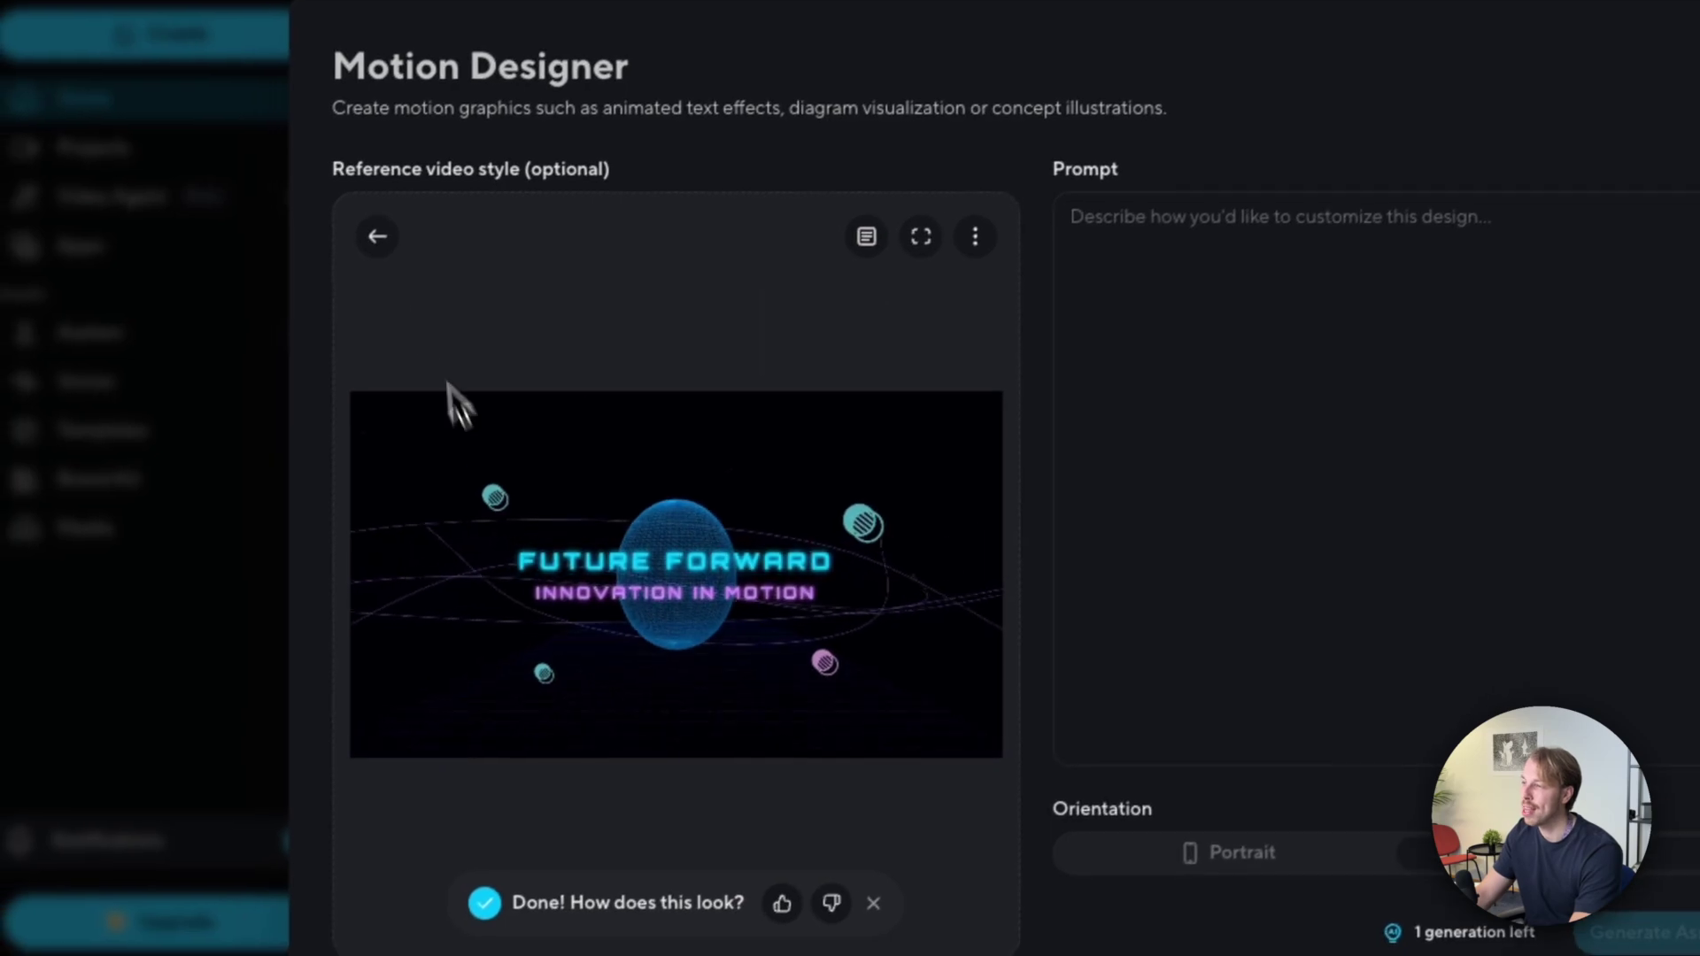
- Leave the globe preview and show Your designs with the saved Future Forward and terminal animations
{"action": "left_click", "coordinate": [377, 236]}
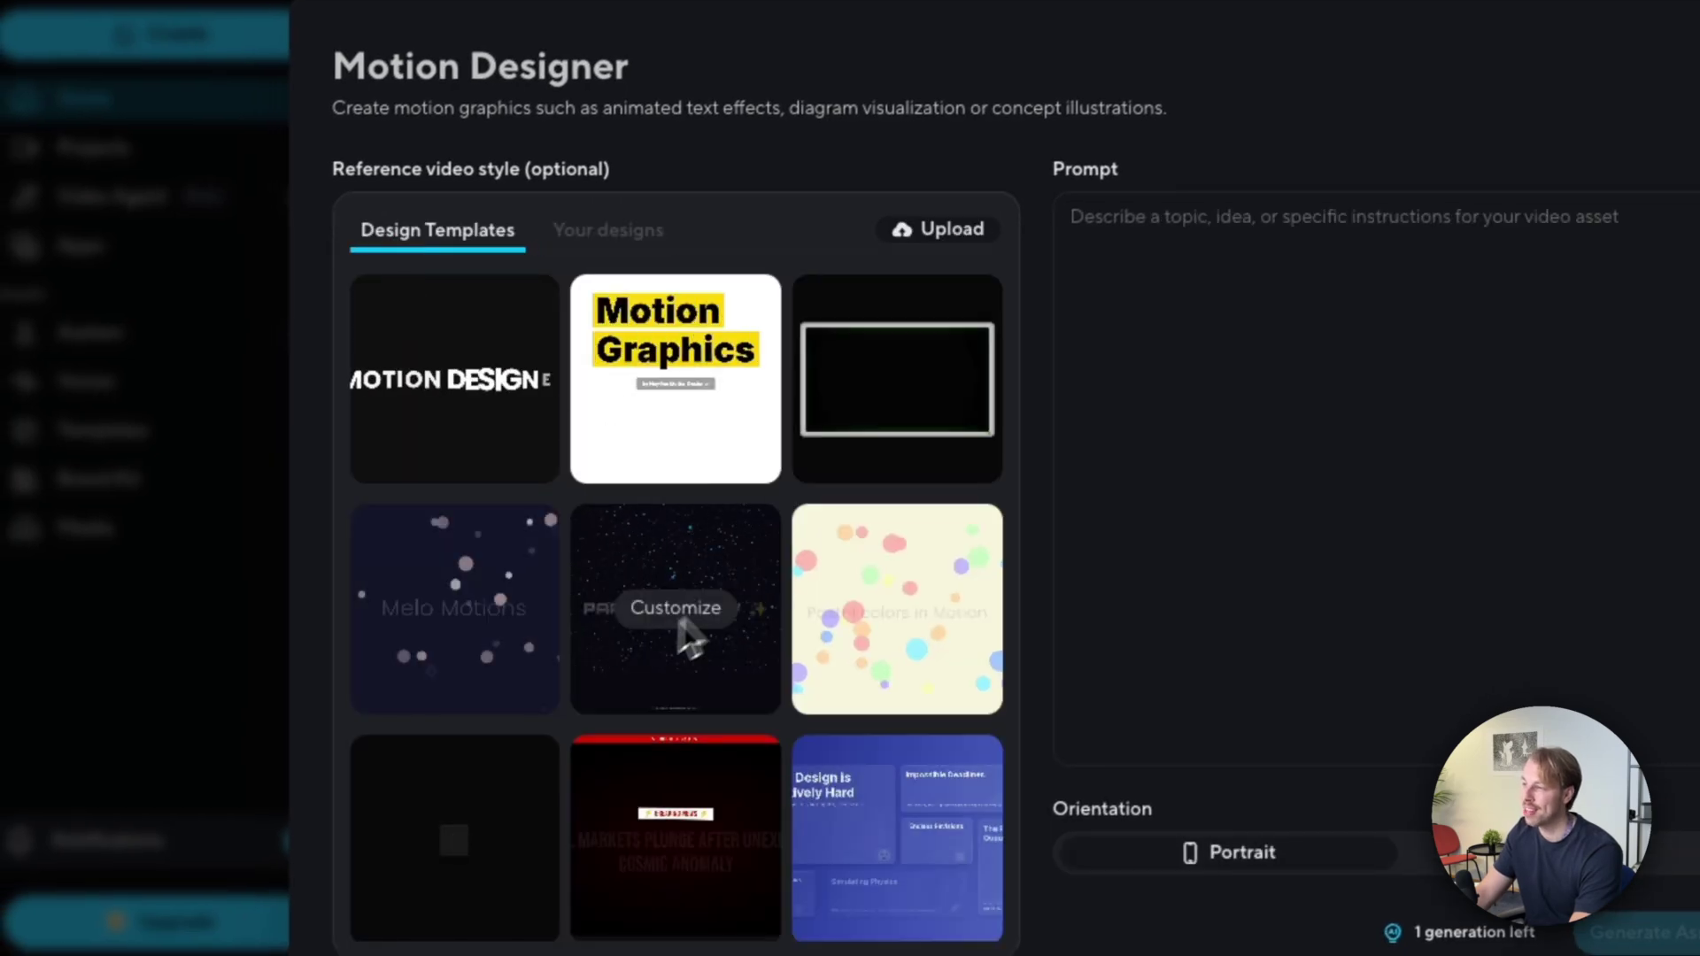
{"action": "scroll", "coordinate": [688, 634], "scroll_direction": "down", "scroll_amount": 4}
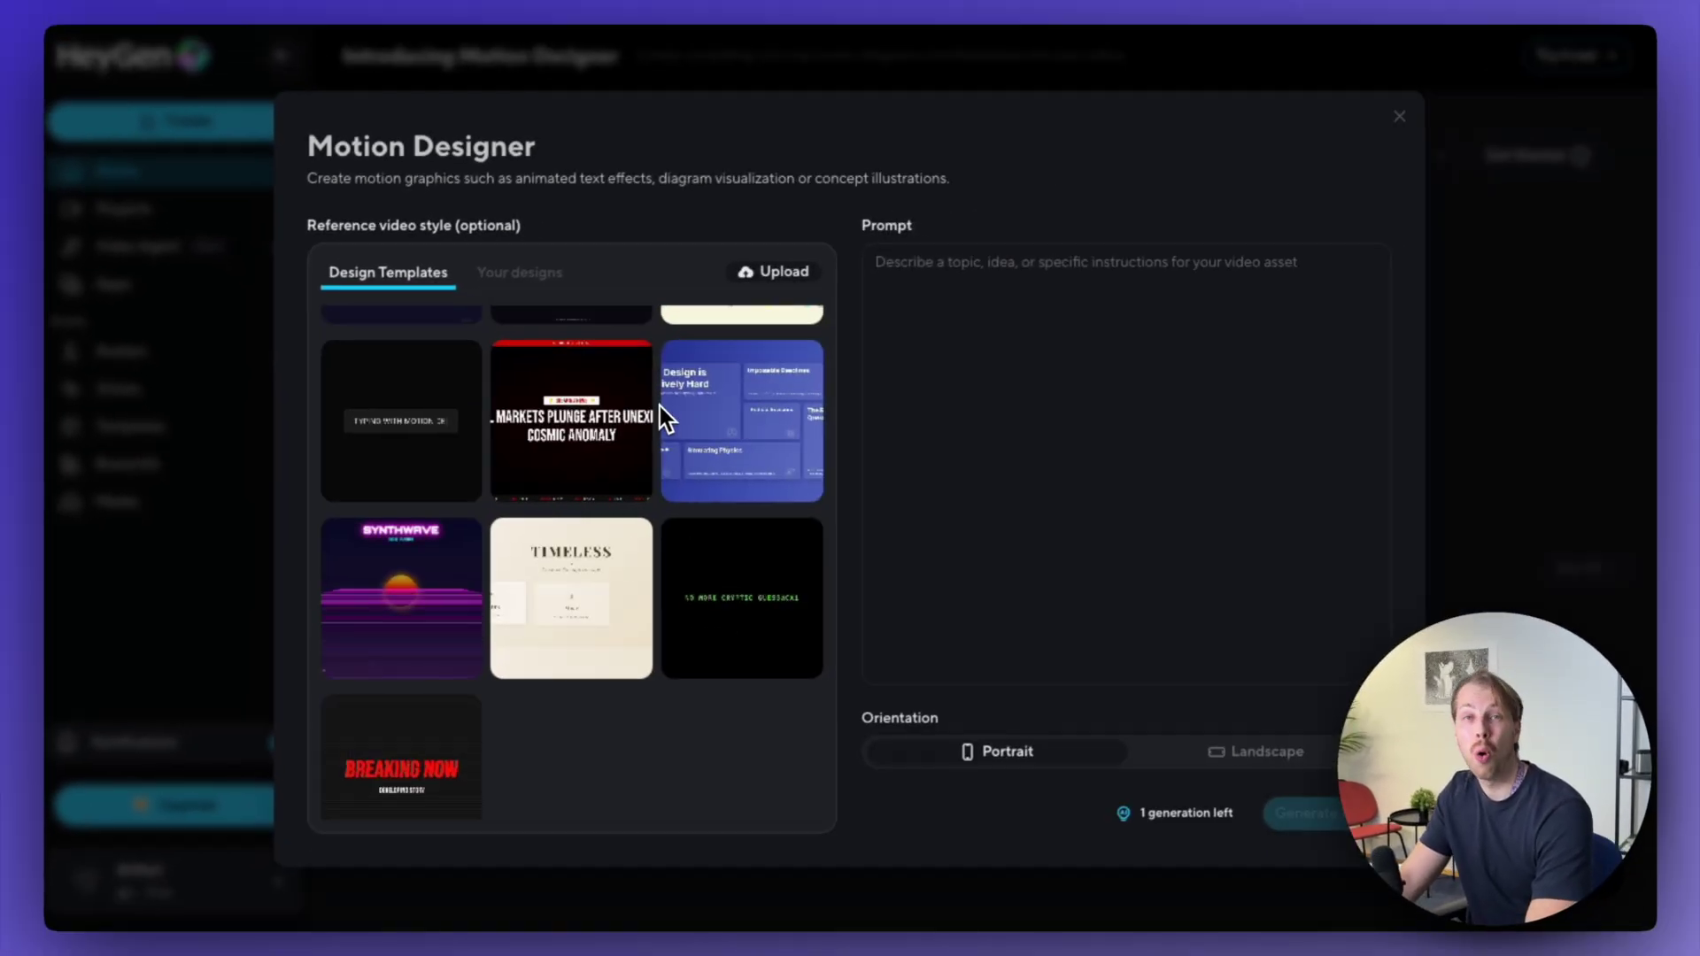
{"action": "scroll", "coordinate": [663, 411], "scroll_direction": "up", "scroll_amount": 4}
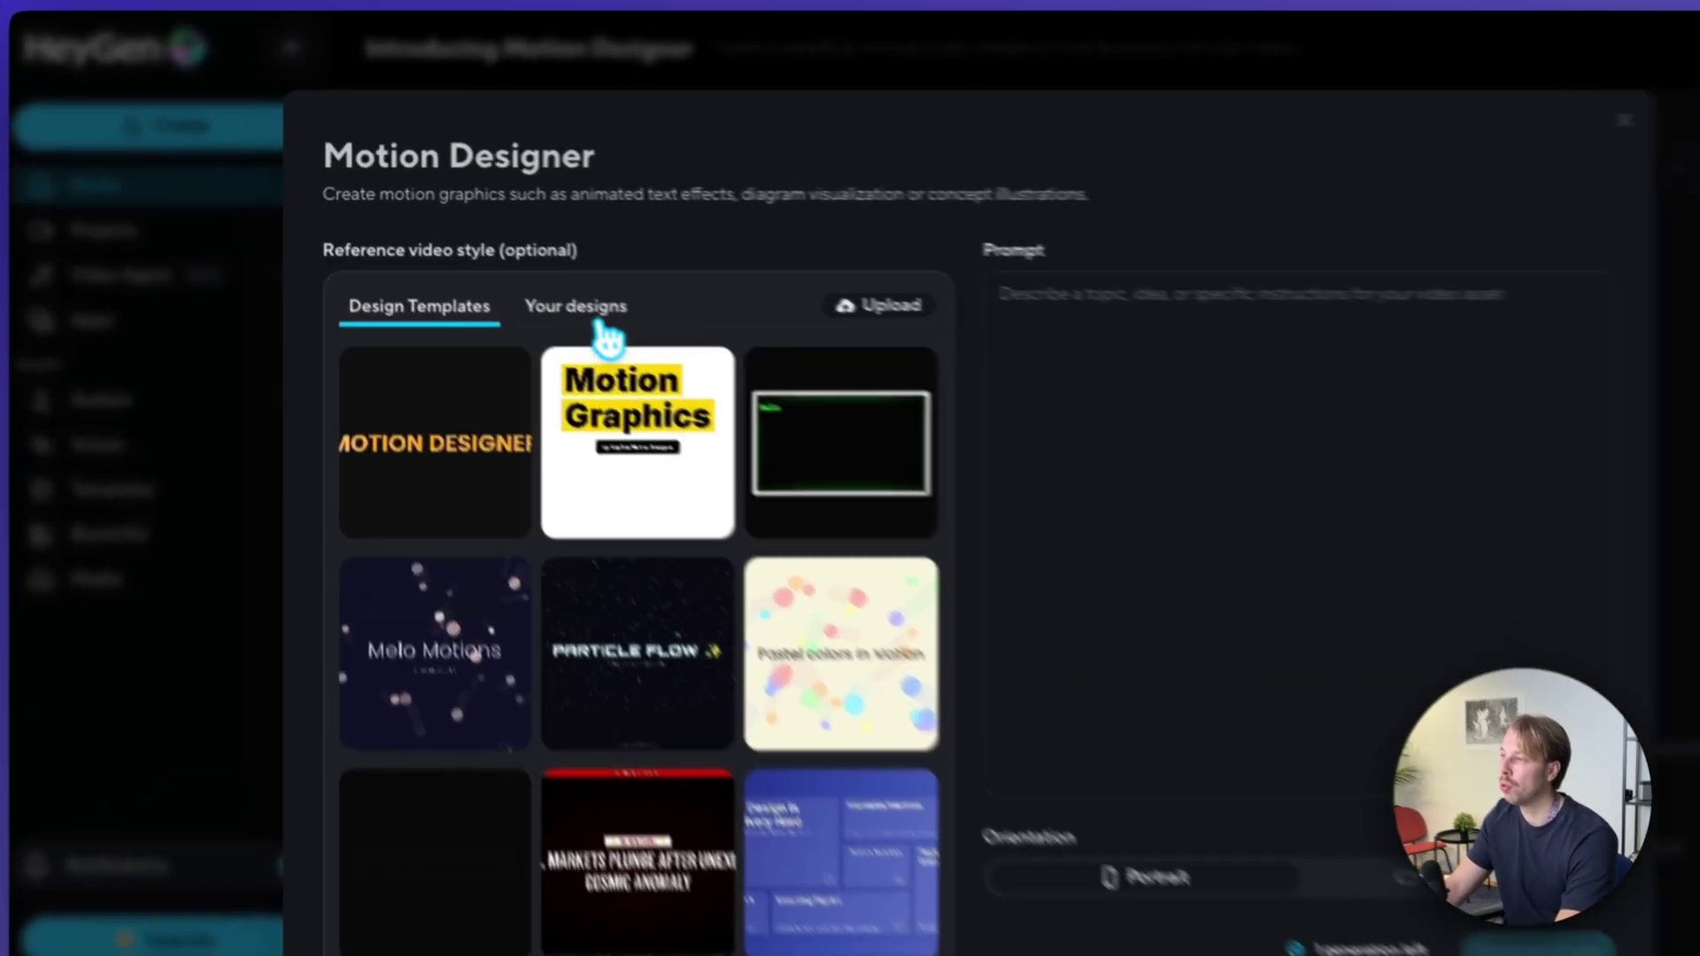
{"action": "left_click", "coordinate": [519, 272]}
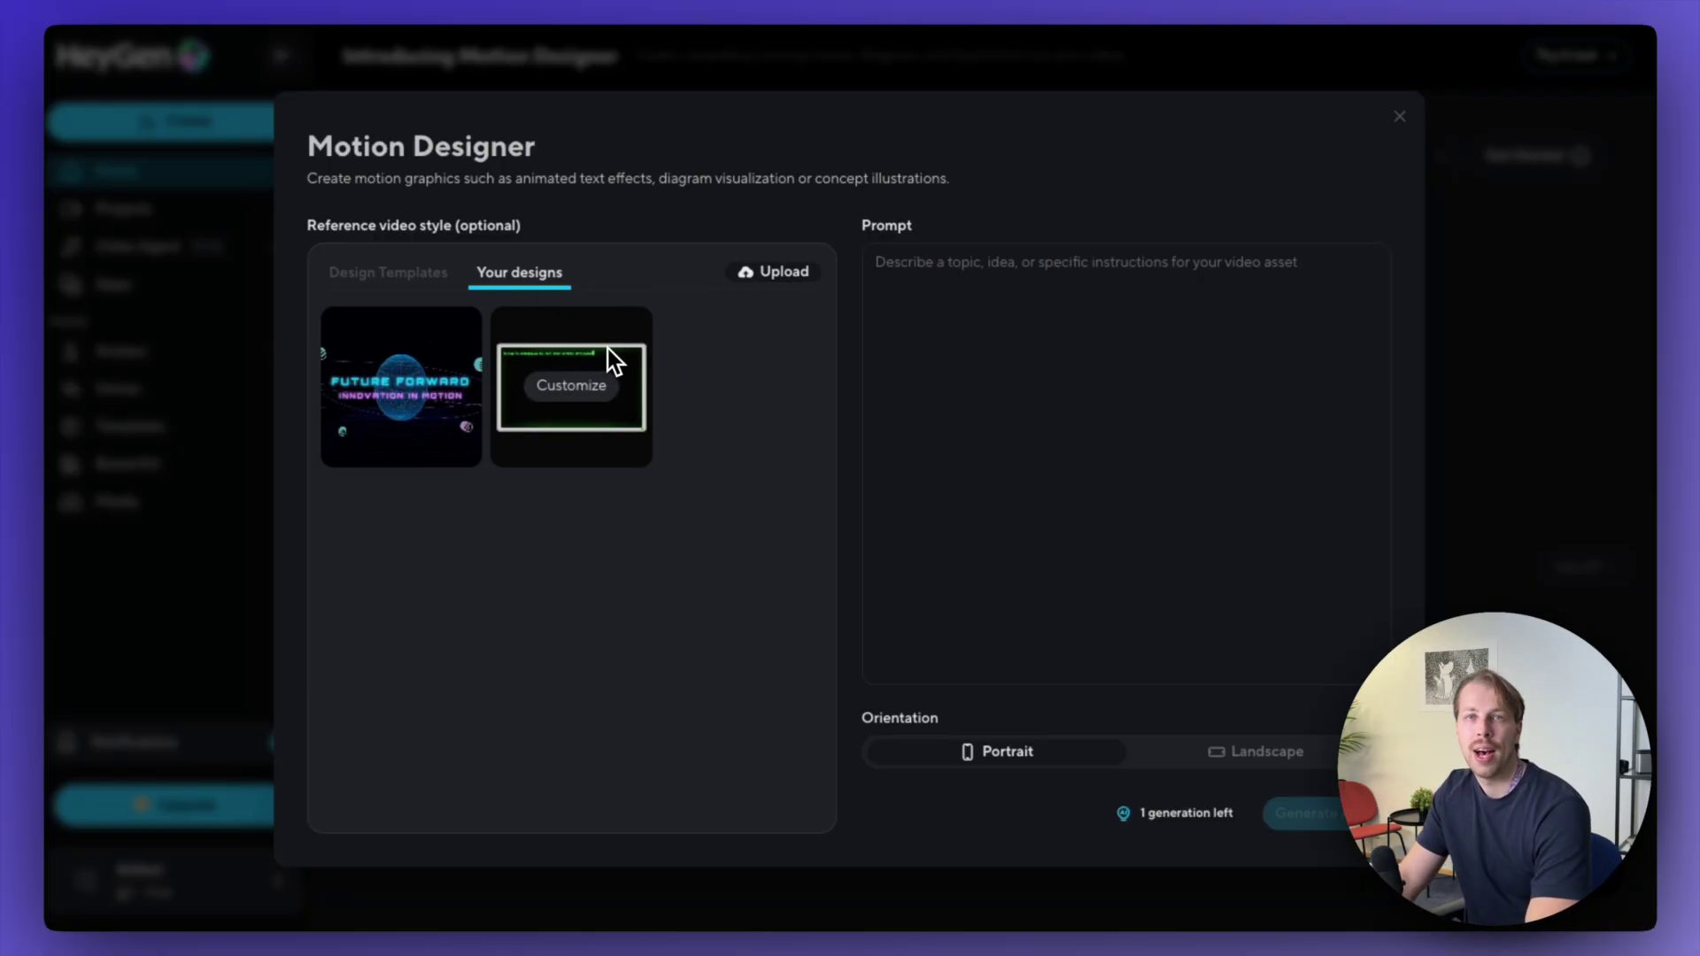
- Return to Design Templates and browse styles like Motion Graphics, Particle Flow and Pastel colors
{"action": "left_click", "coordinate": [376, 276]}
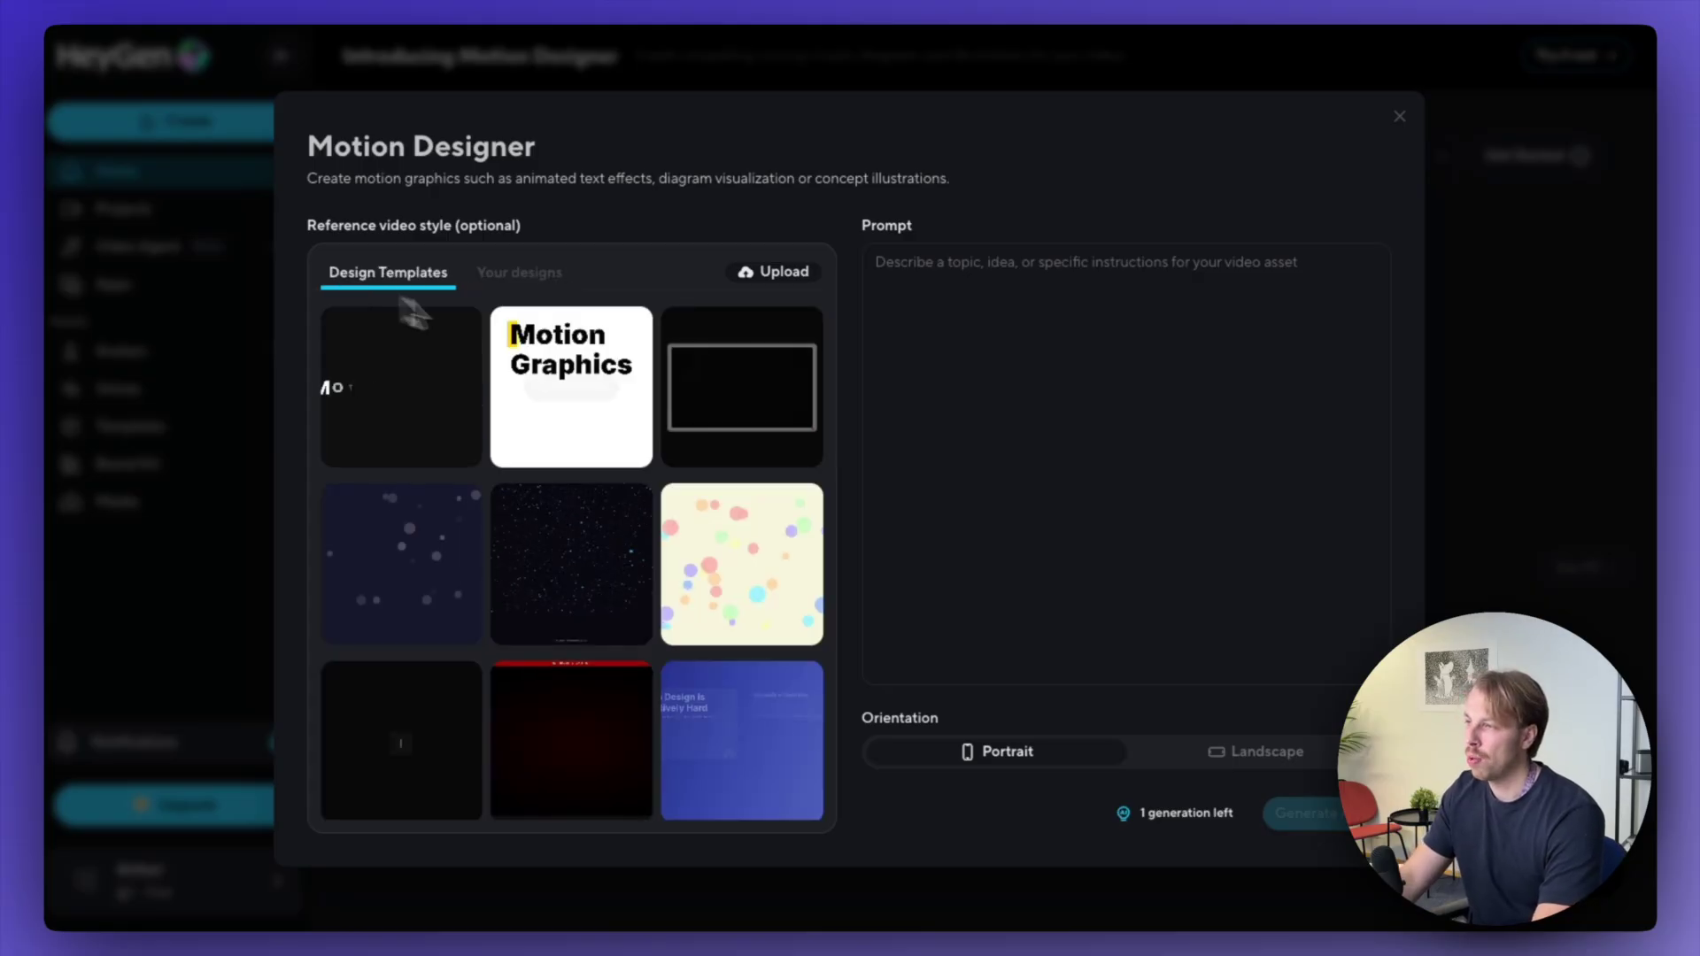
{"action": "scroll", "coordinate": [567, 443], "scroll_direction": "down", "scroll_amount": 4}
{"action": "scroll", "coordinate": [640, 443], "scroll_direction": "up", "scroll_amount": 4}
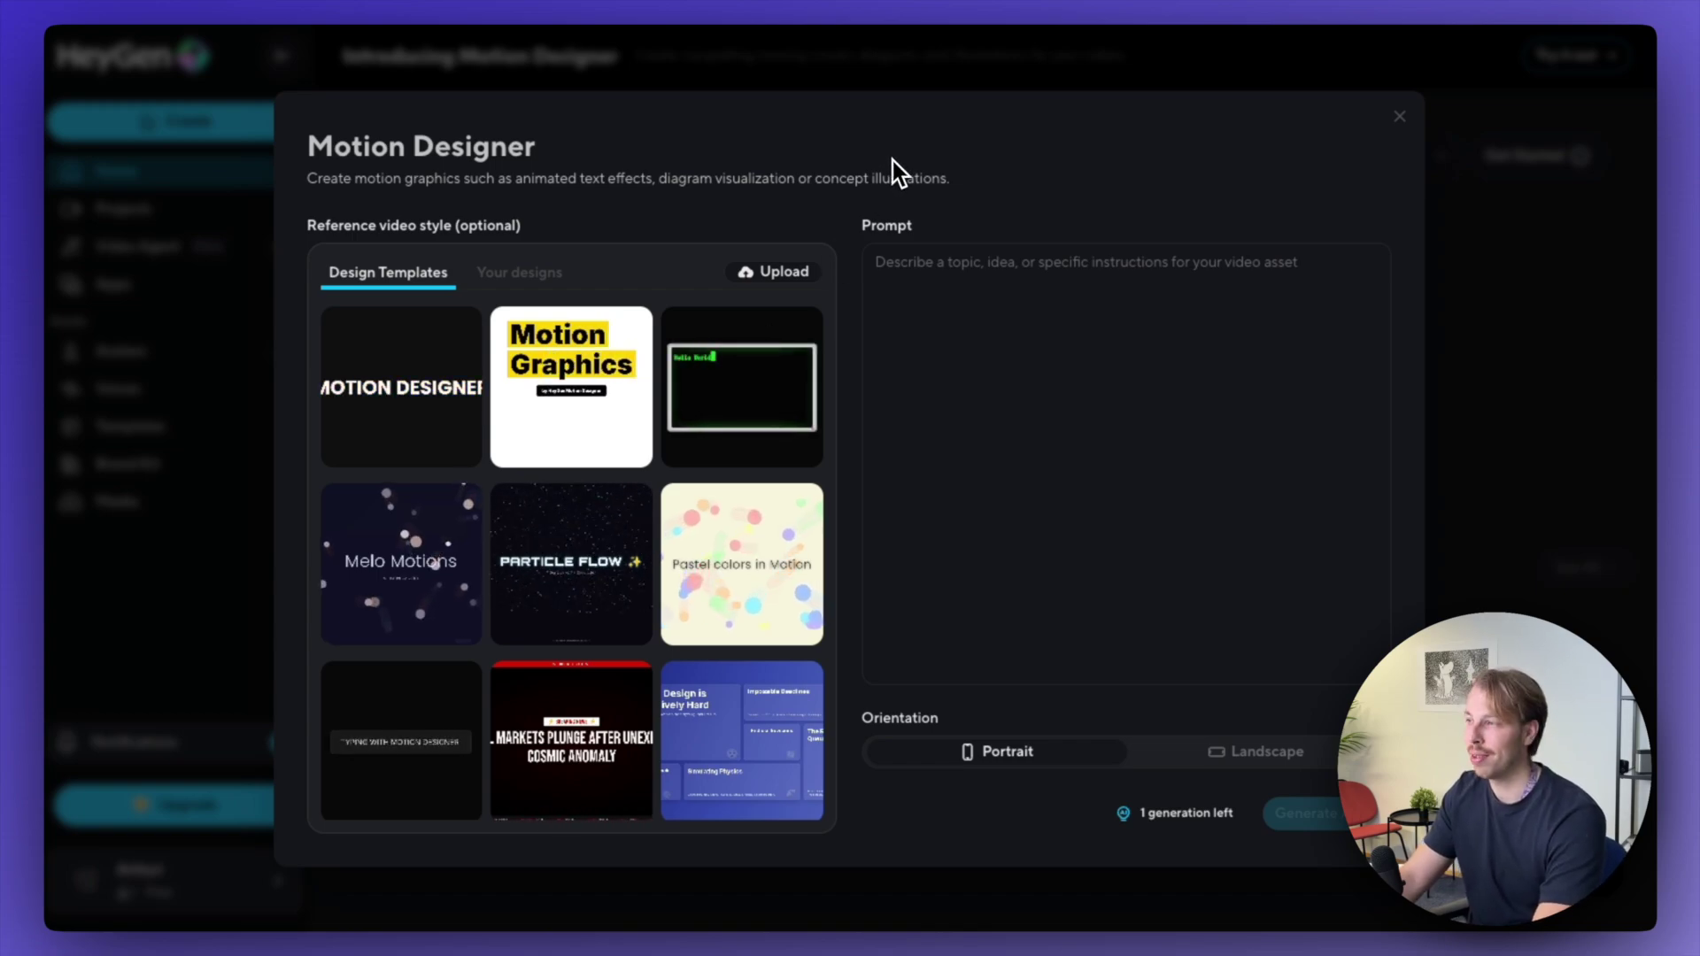
{"action": "scroll", "coordinate": [569, 567], "scroll_direction": "down", "scroll_amount": 4}
{"action": "scroll", "coordinate": [531, 541], "scroll_direction": "up", "scroll_amount": 4}
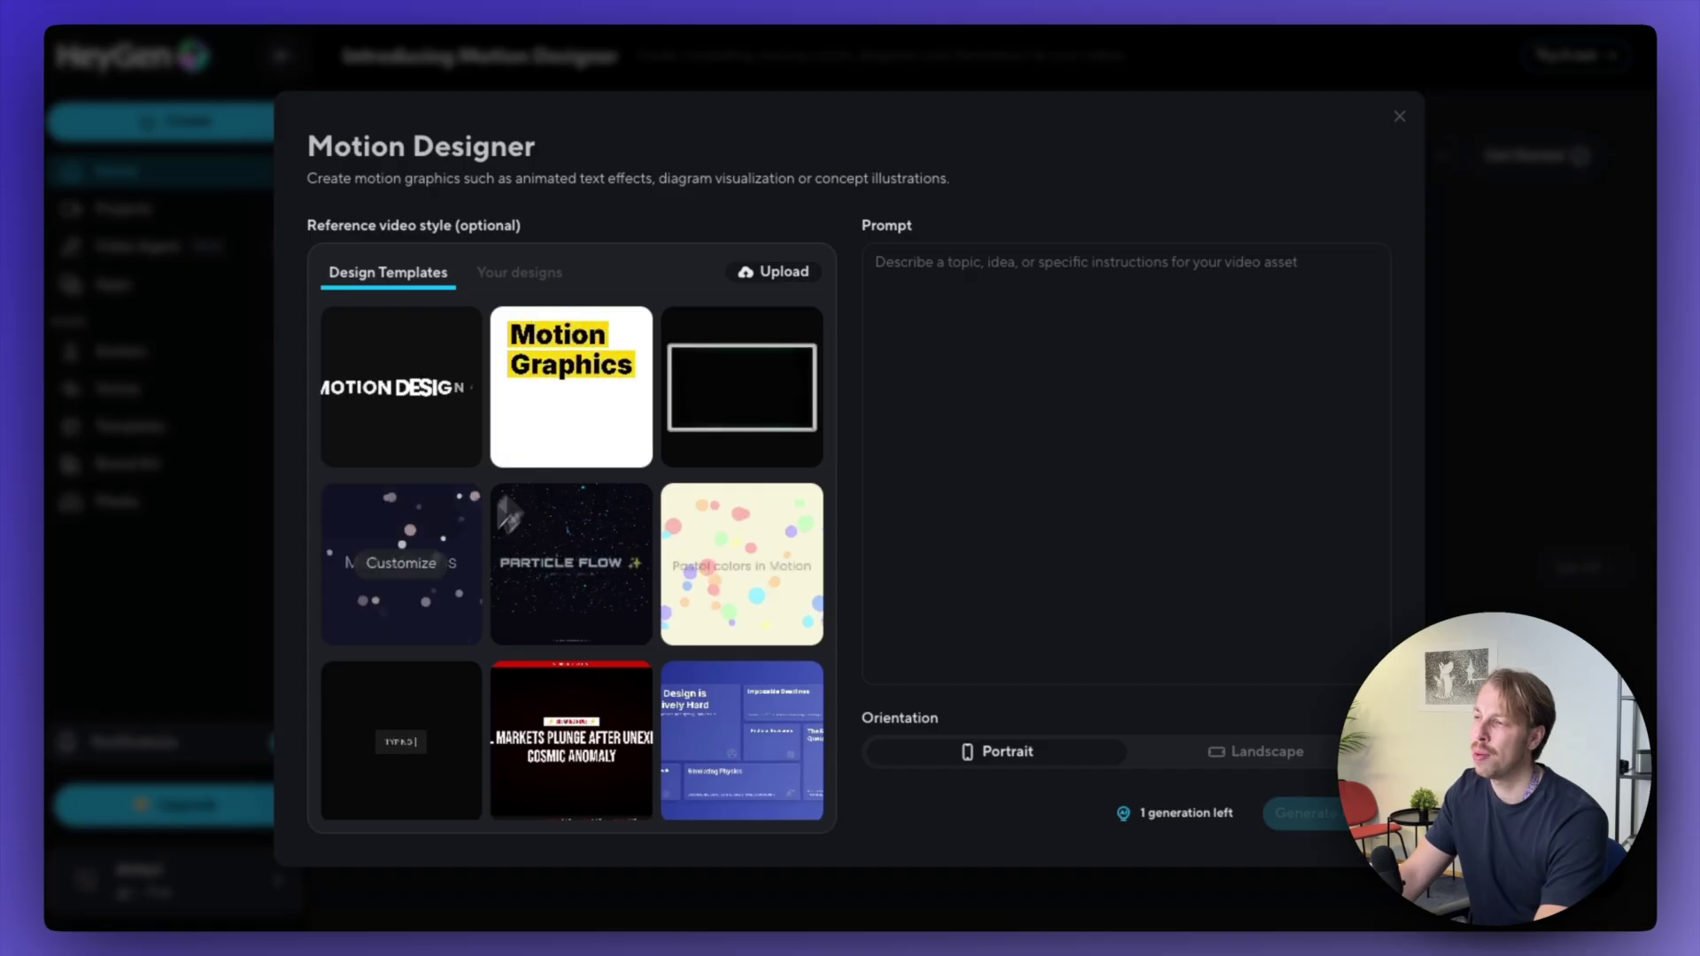
{"action": "scroll", "coordinate": [595, 559], "scroll_direction": "down", "scroll_amount": 2}
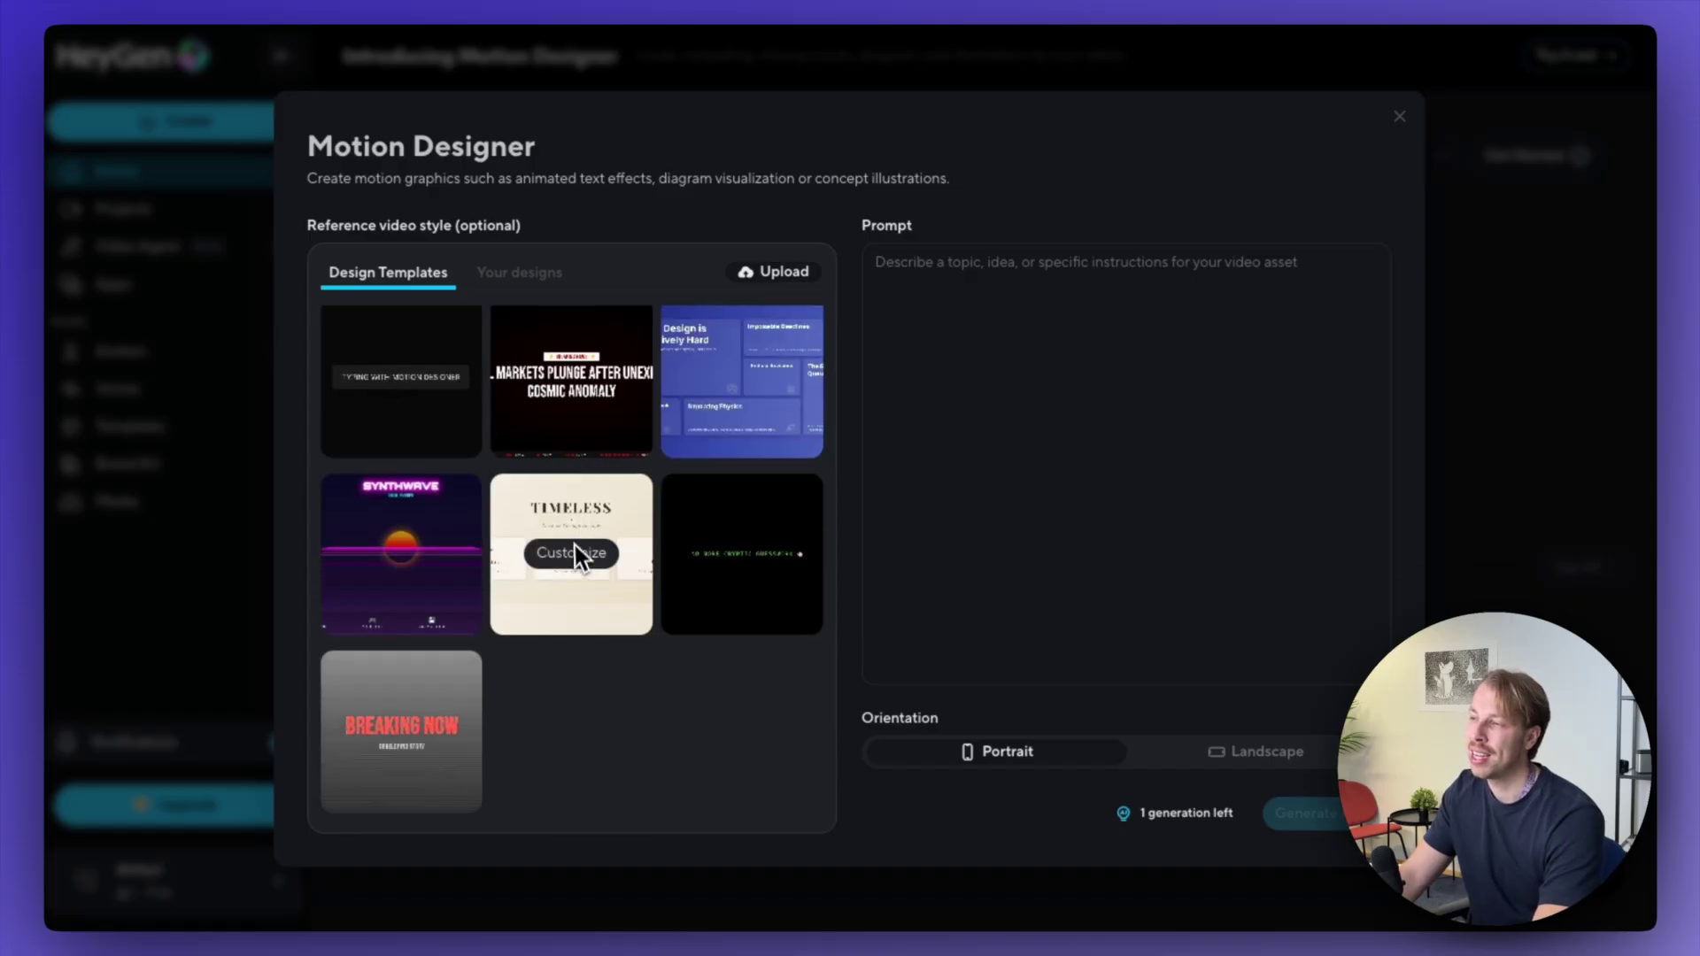
{"action": "scroll", "coordinate": [576, 545], "scroll_direction": "up", "scroll_amount": 2}
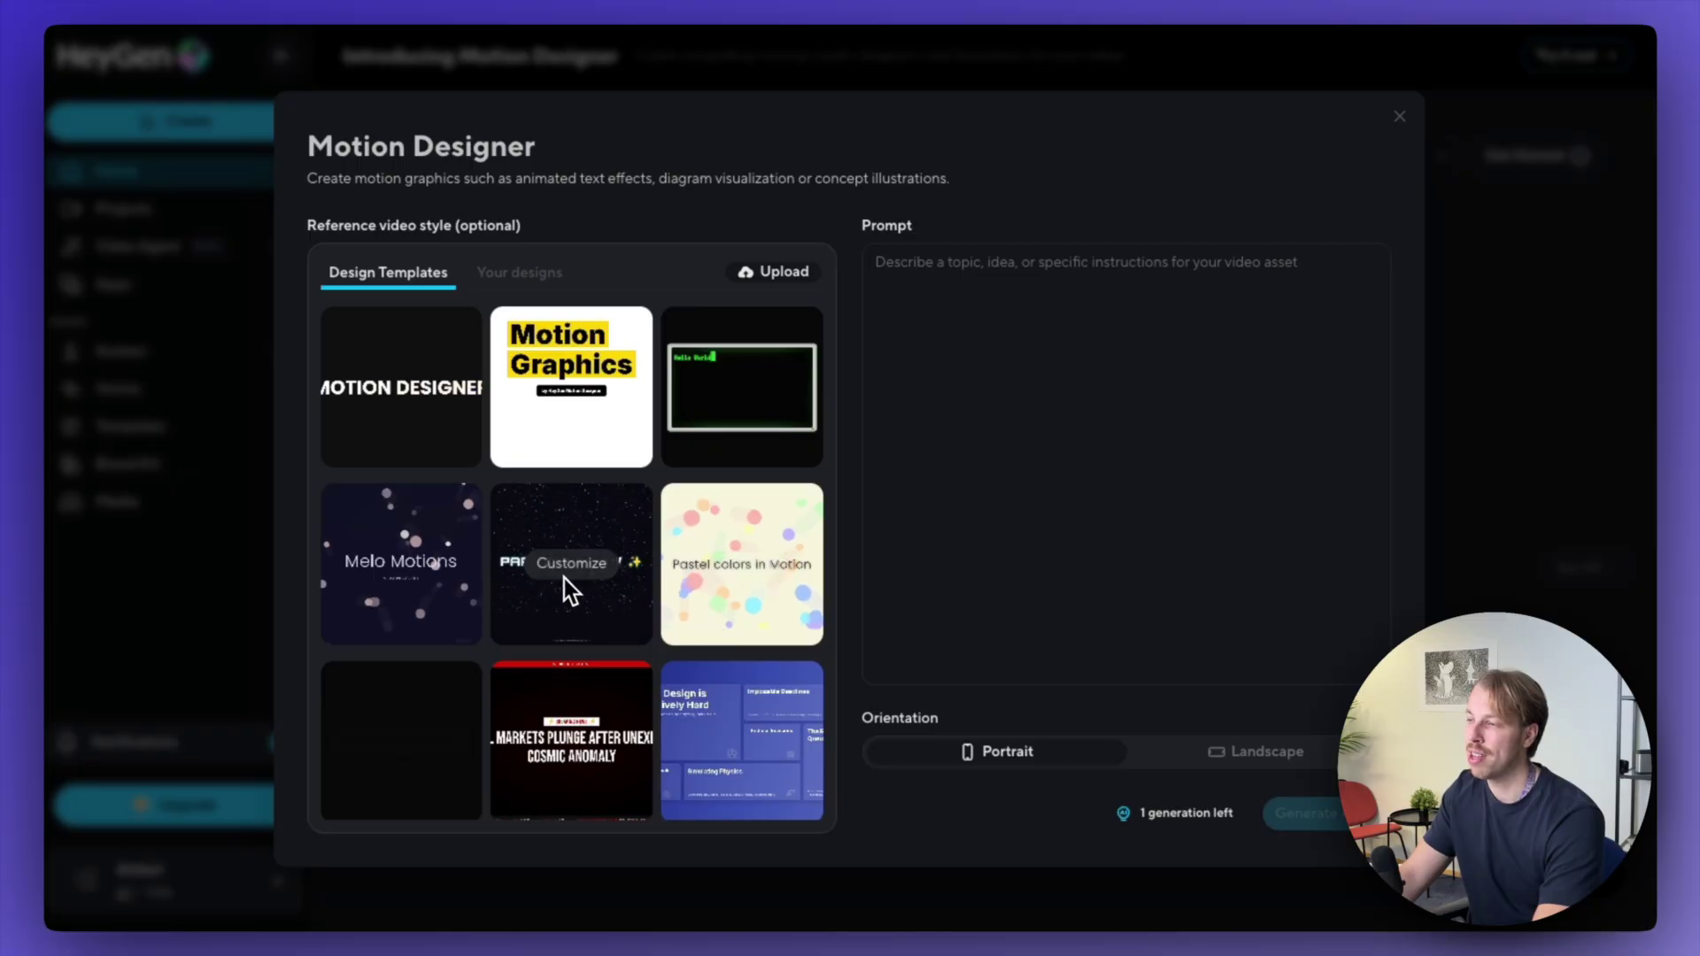
- Place the cursor in the Prompt box for a new design and review the templates
{"action": "left_click", "coordinate": [1070, 316]}
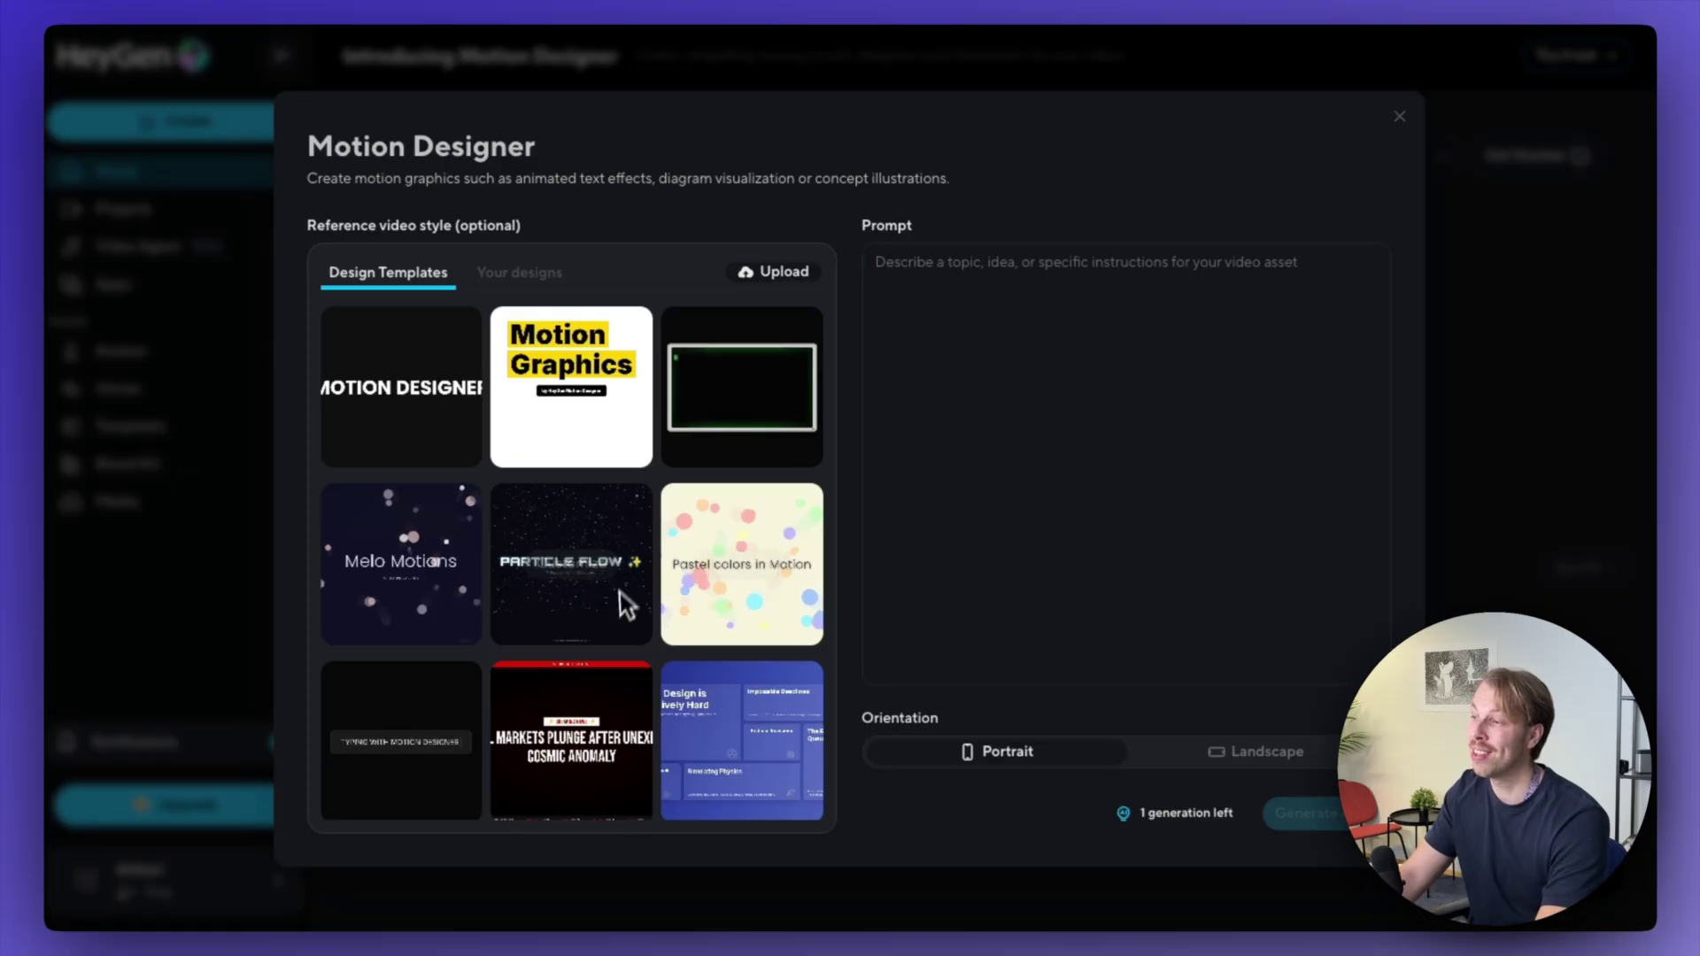
{"action": "scroll", "coordinate": [438, 529], "scroll_direction": "down", "scroll_amount": 4}
{"action": "scroll", "coordinate": [525, 505], "scroll_direction": "up", "scroll_amount": 4}
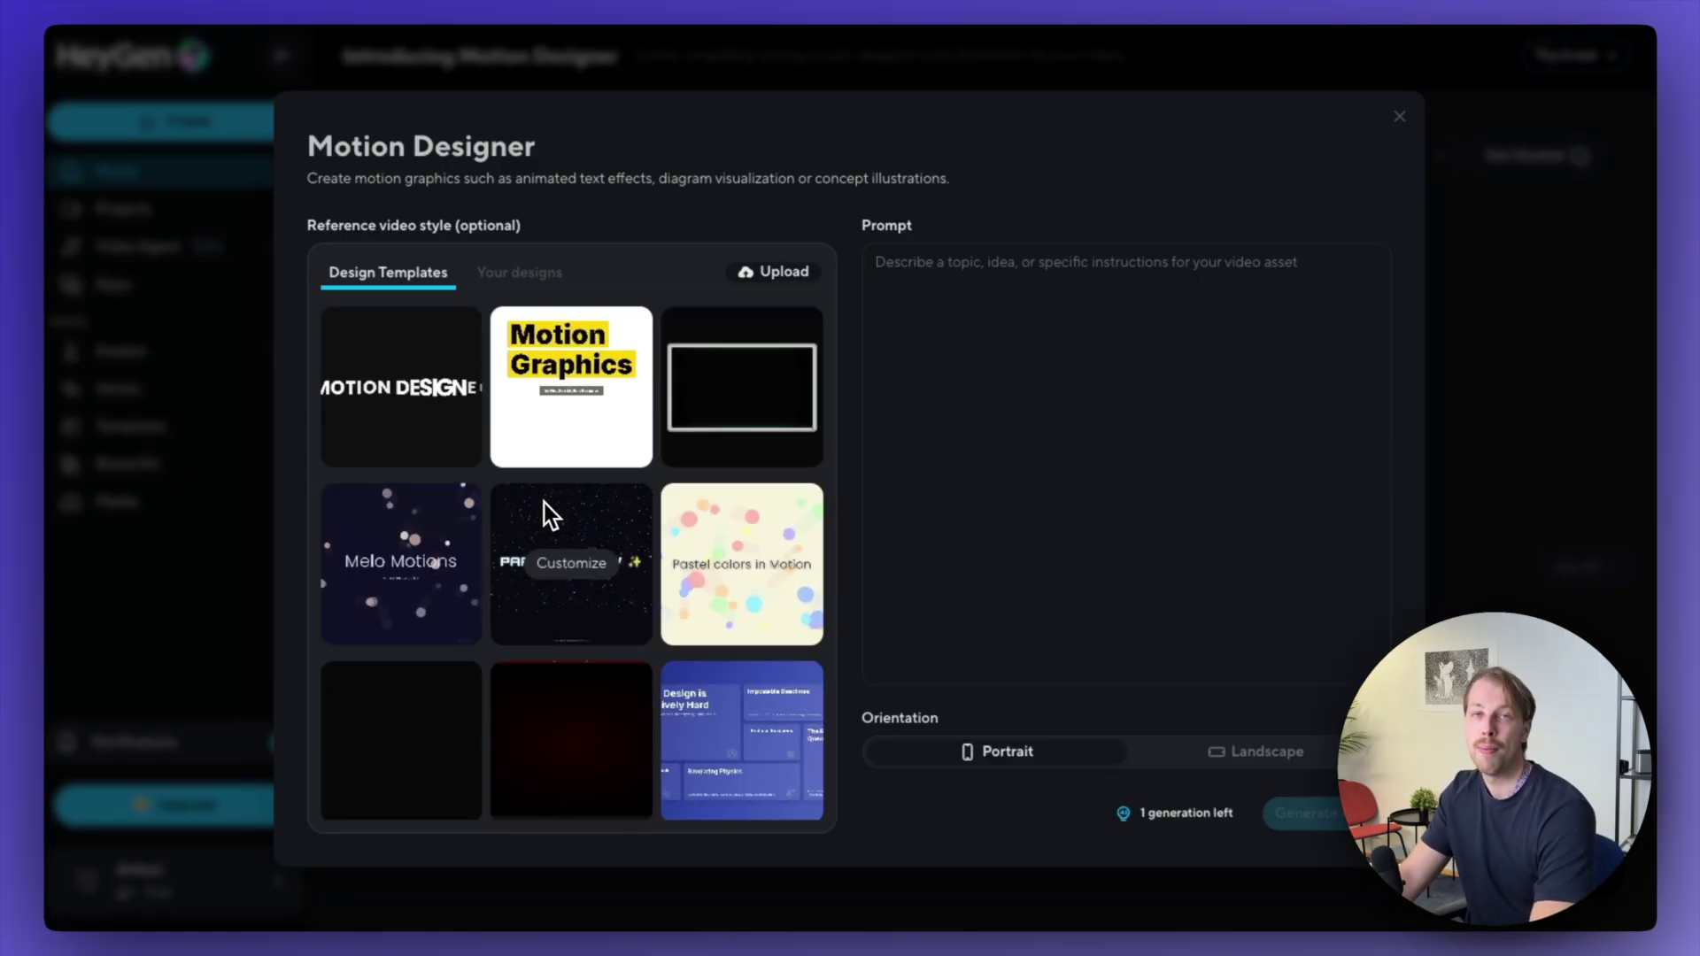
{"action": "scroll", "coordinate": [648, 470], "scroll_direction": "down", "scroll_amount": 1}
{"action": "scroll", "coordinate": [611, 474], "scroll_direction": "up", "scroll_amount": 2}
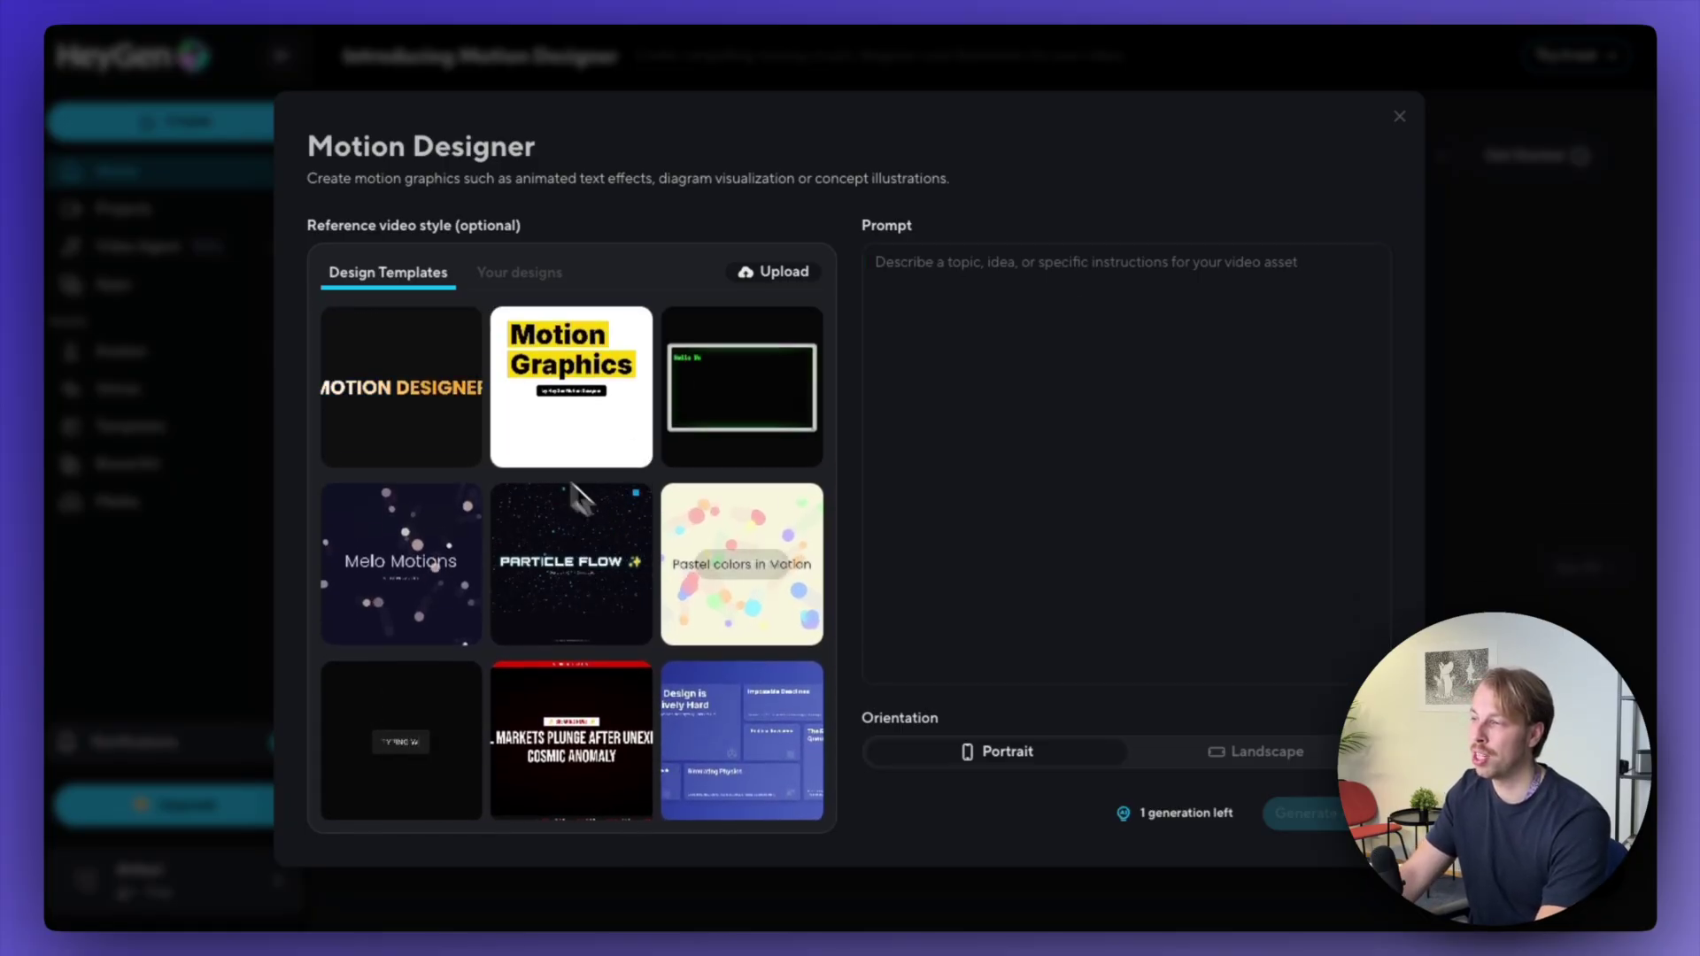